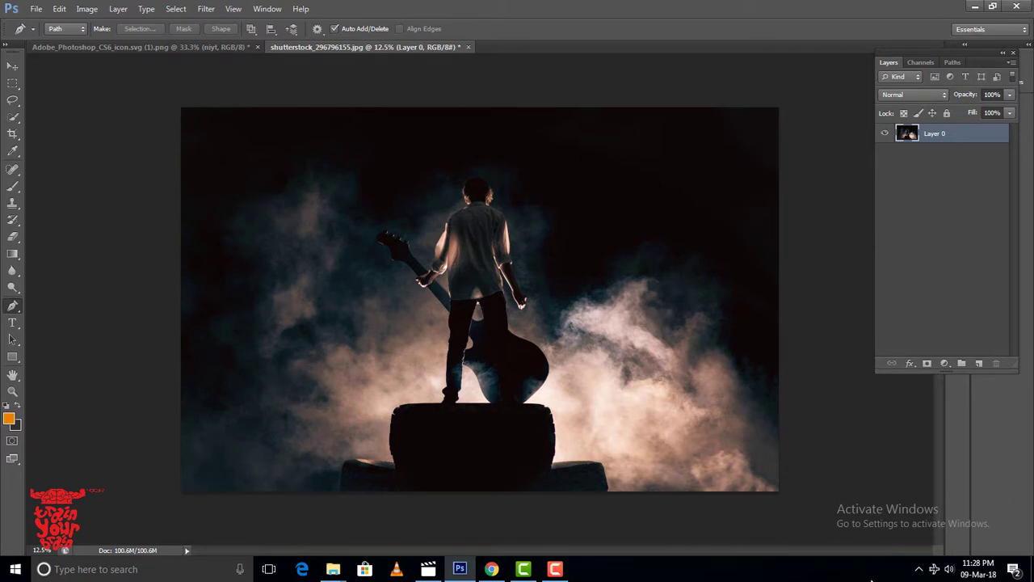
Outline a triangular wedge over the photo's left side with the Pen tool and make it a selection
click(401, 490)
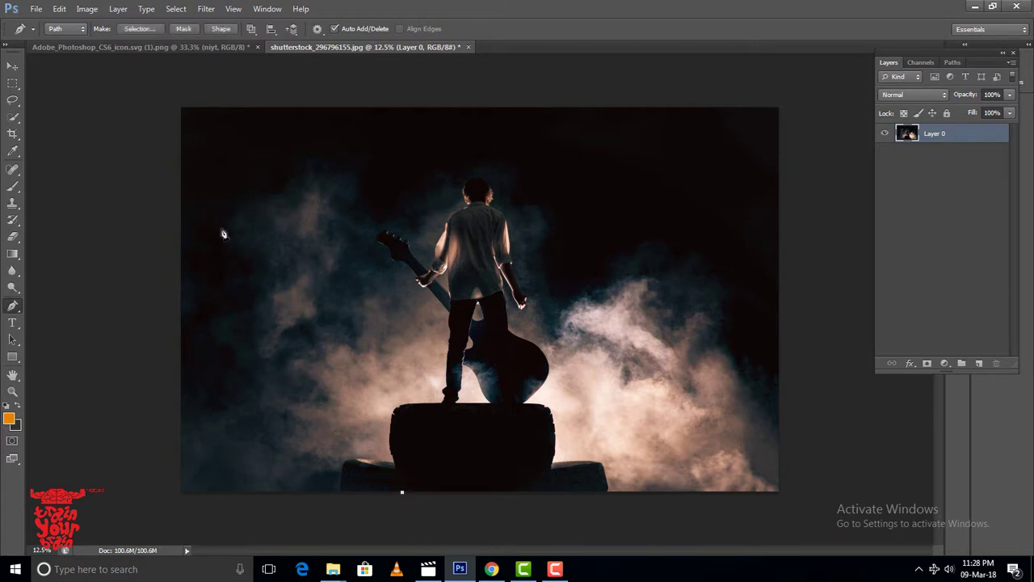
click(183, 102)
click(124, 363)
click(165, 490)
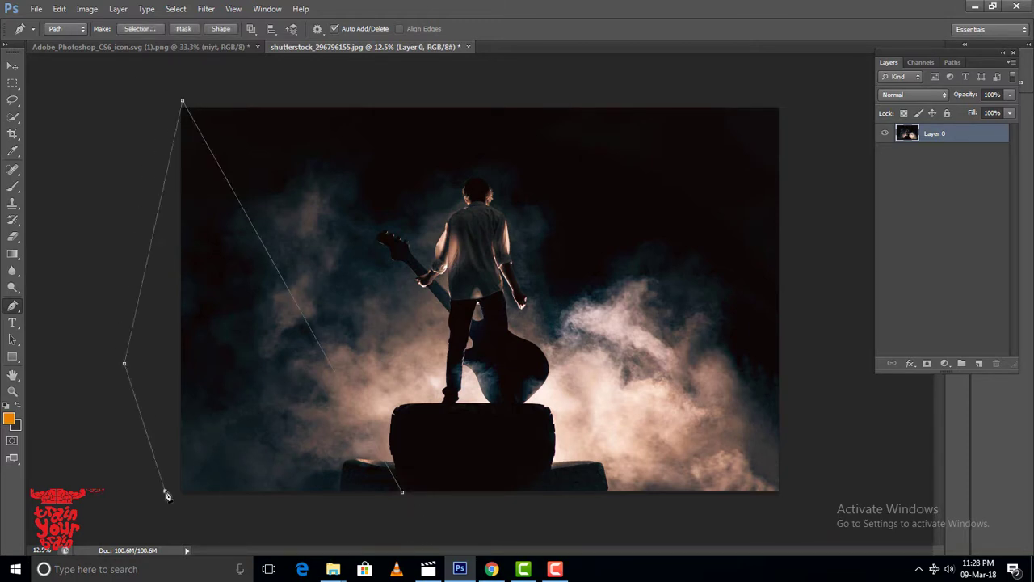
click(191, 507)
drag(248, 522, 266, 525)
click(381, 526)
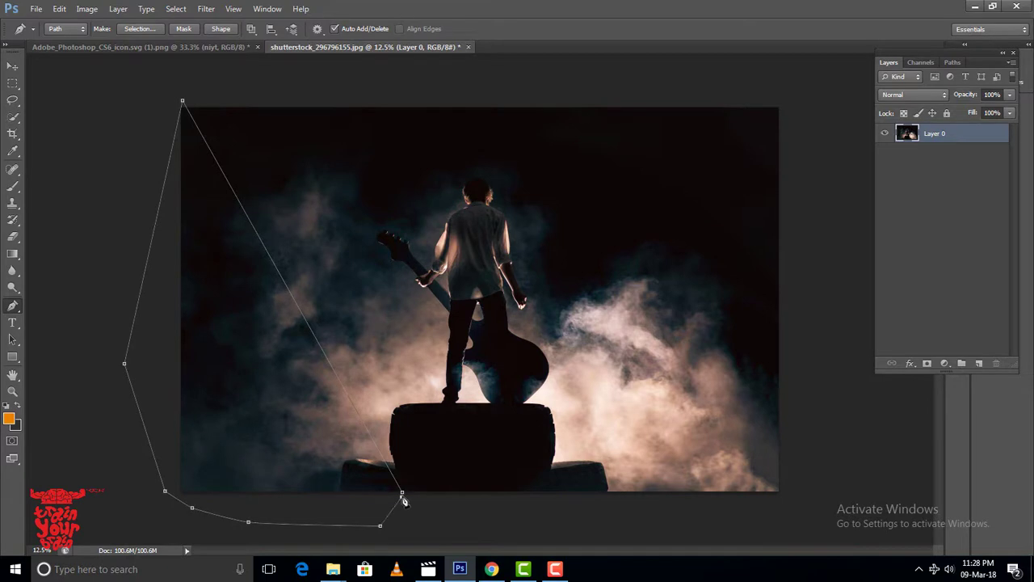
click(401, 491)
key(ctrl+Return)
Fill the selection with green (#00b62f) on a new Layer 1
click(9, 418)
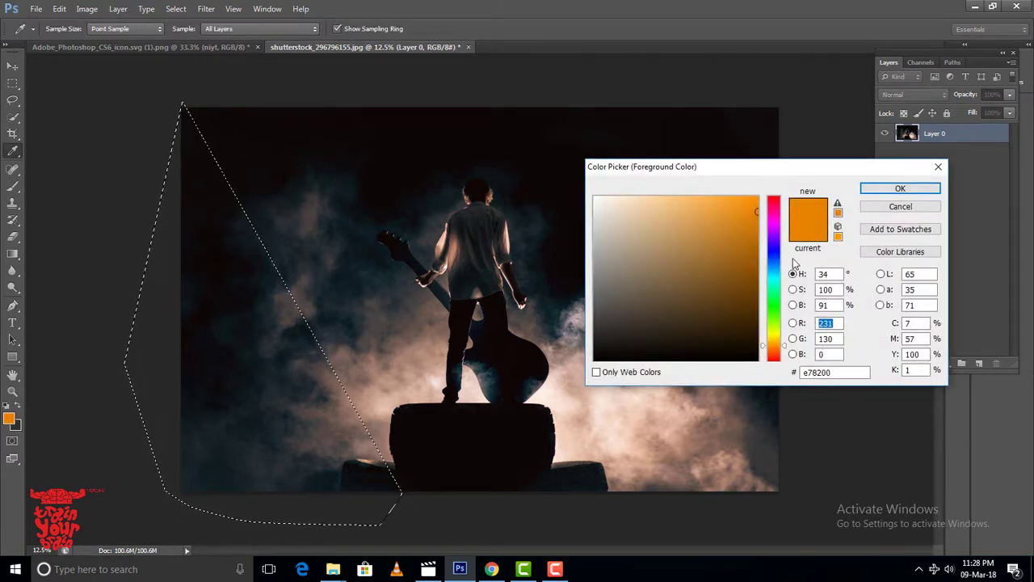
drag(771, 346, 774, 303)
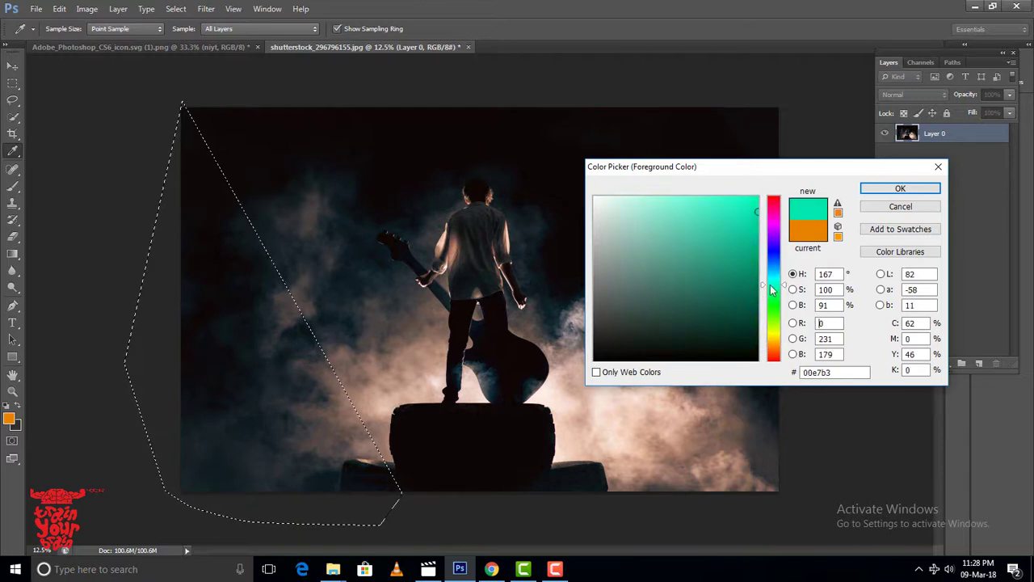
click(756, 238)
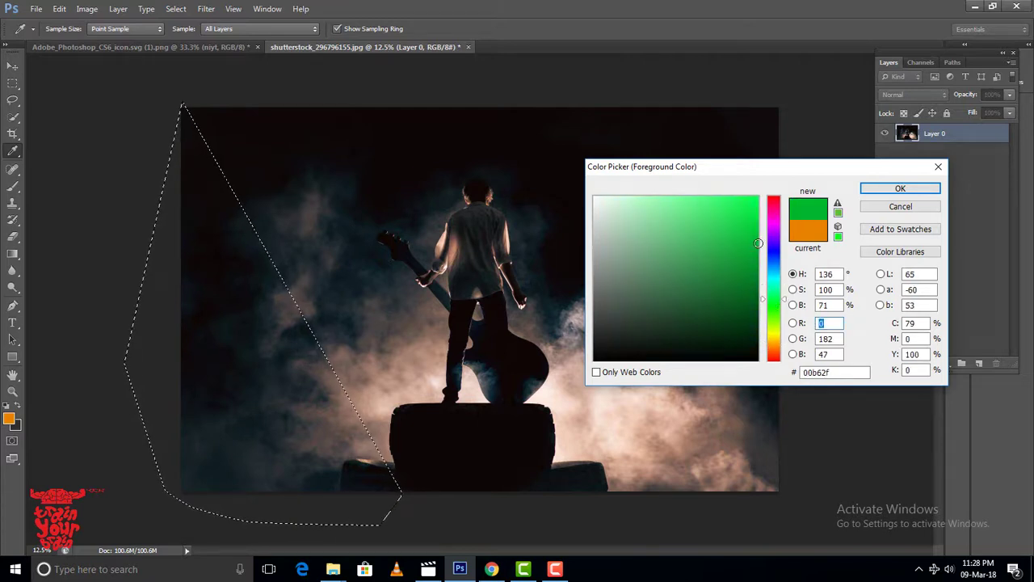
click(900, 188)
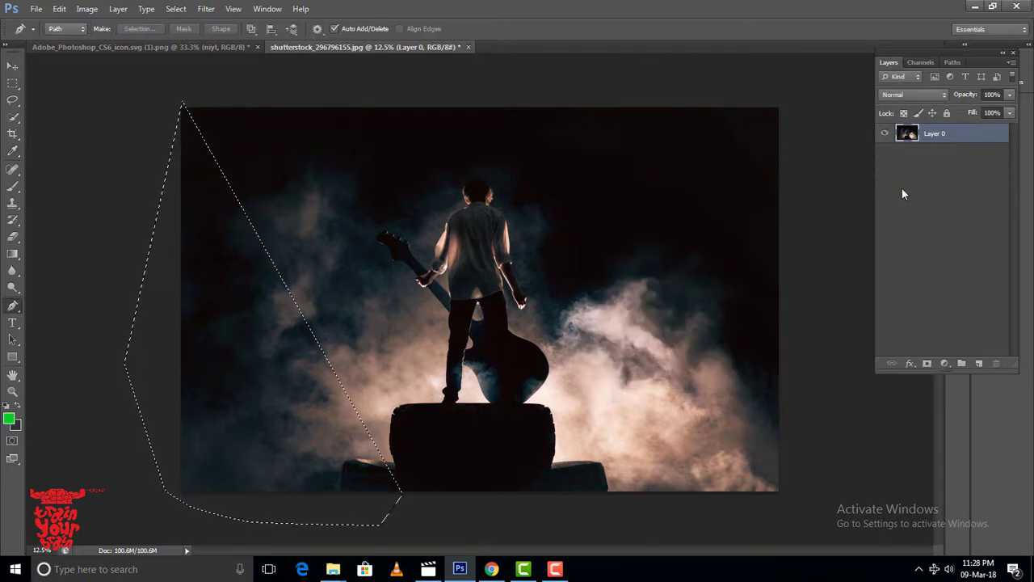
key(alt+BackSpace)
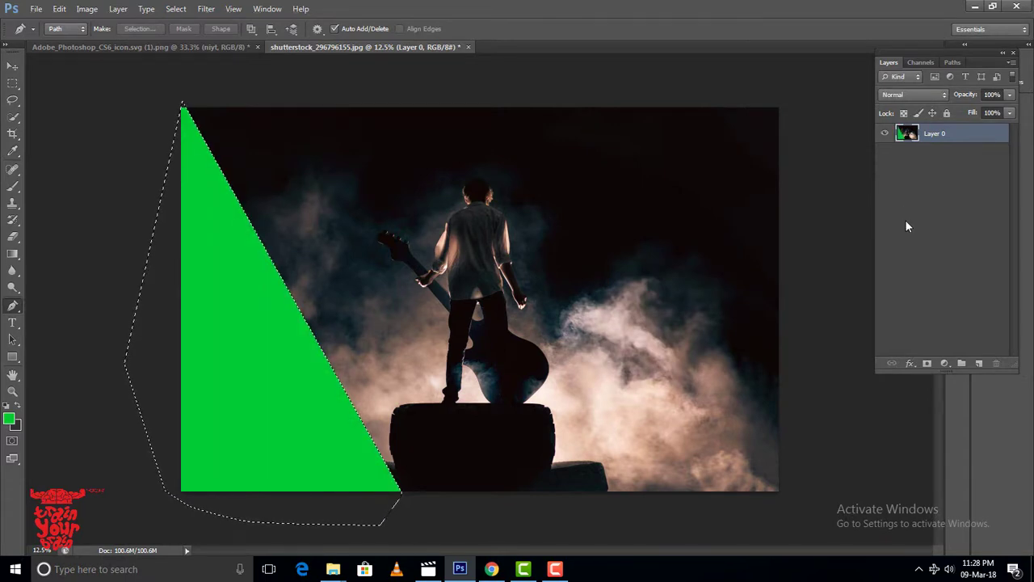
key(ctrl+z)
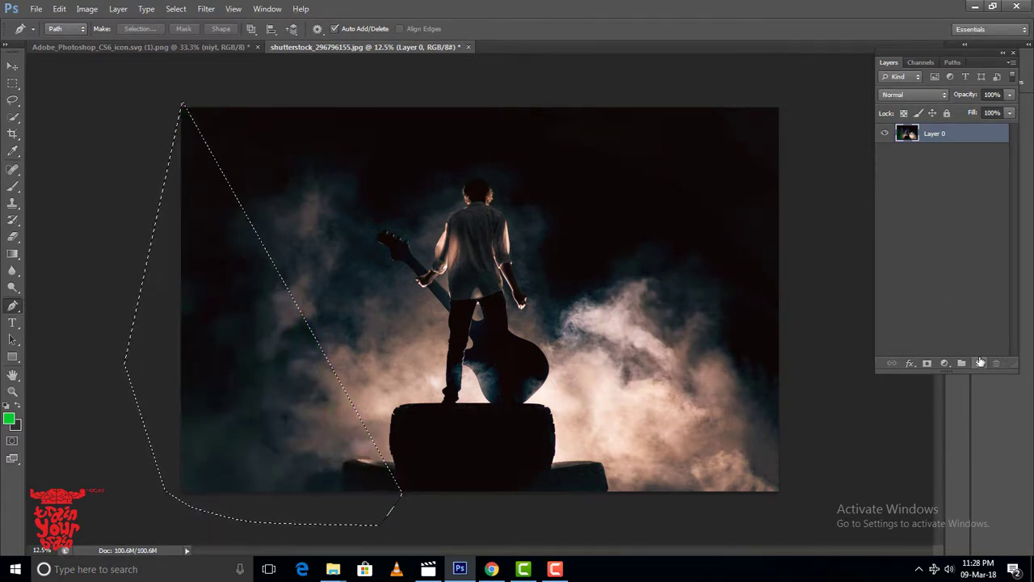
click(978, 361)
key(alt+BackSpace)
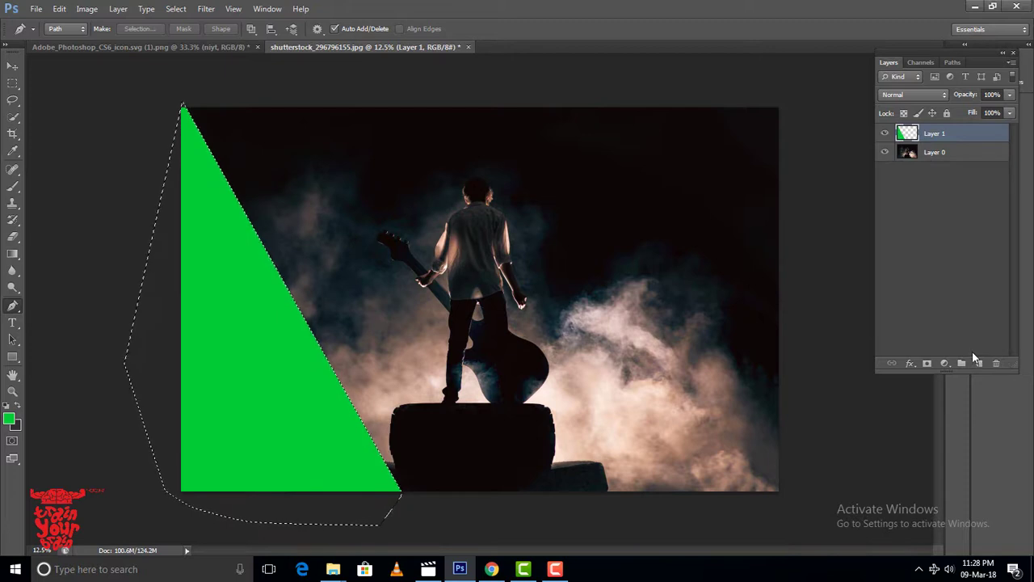
Deselect and stretch the green wedge's bottom corner right to the barrel beneath the guitarist
key(ctrl+d)
key(ctrl+t)
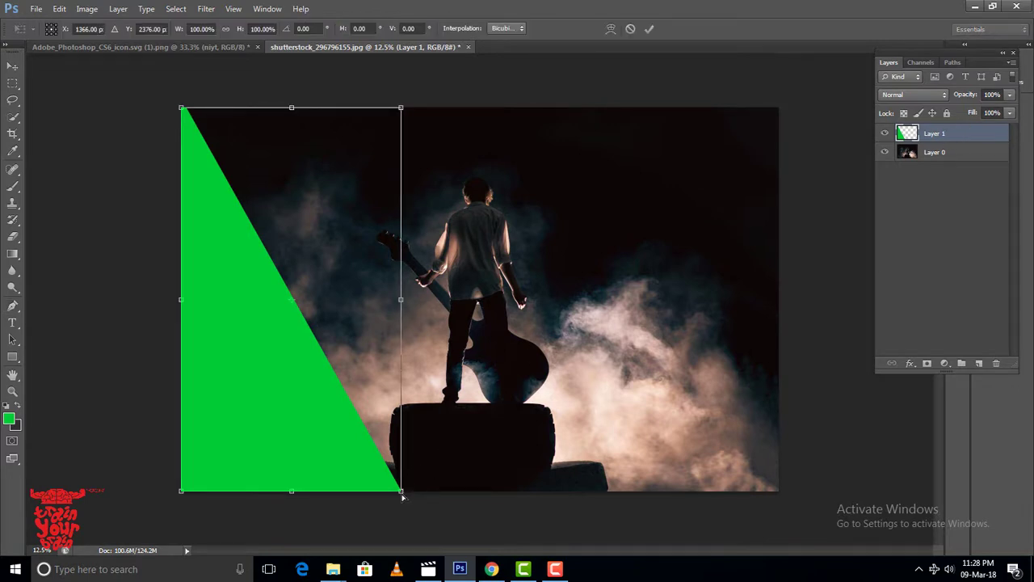
drag(402, 498, 526, 507)
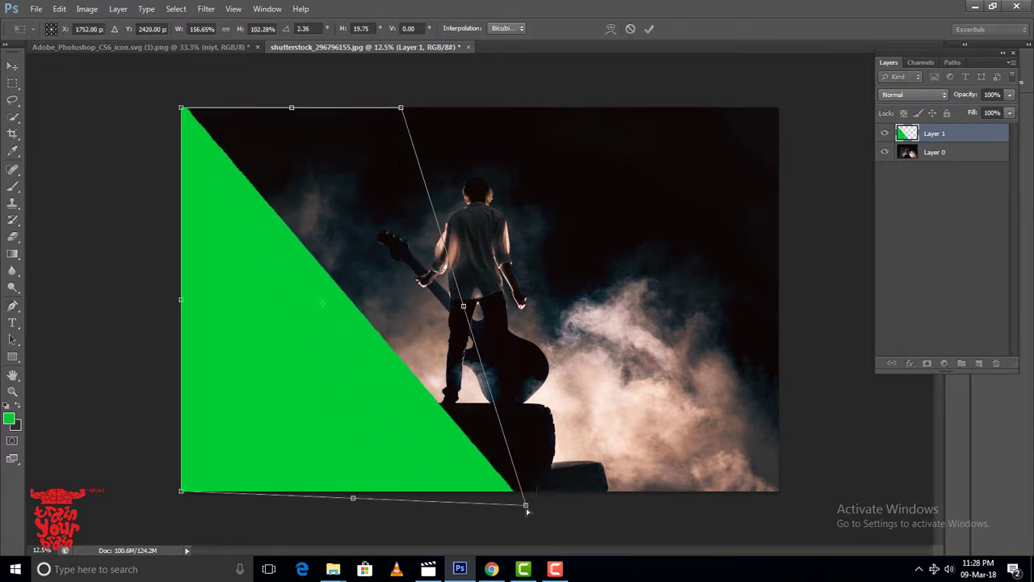
key(p)
key(Return)
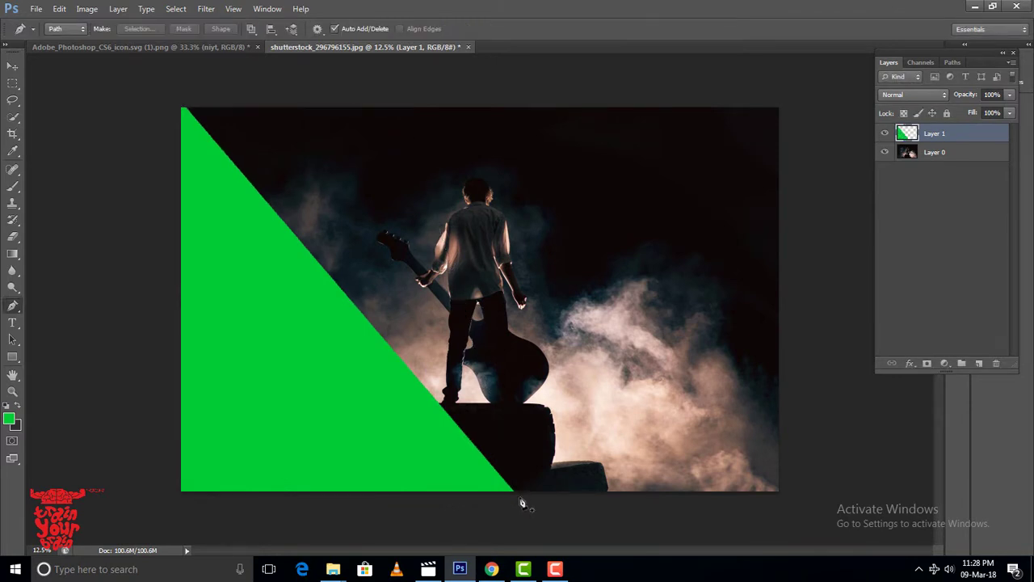
click(519, 501)
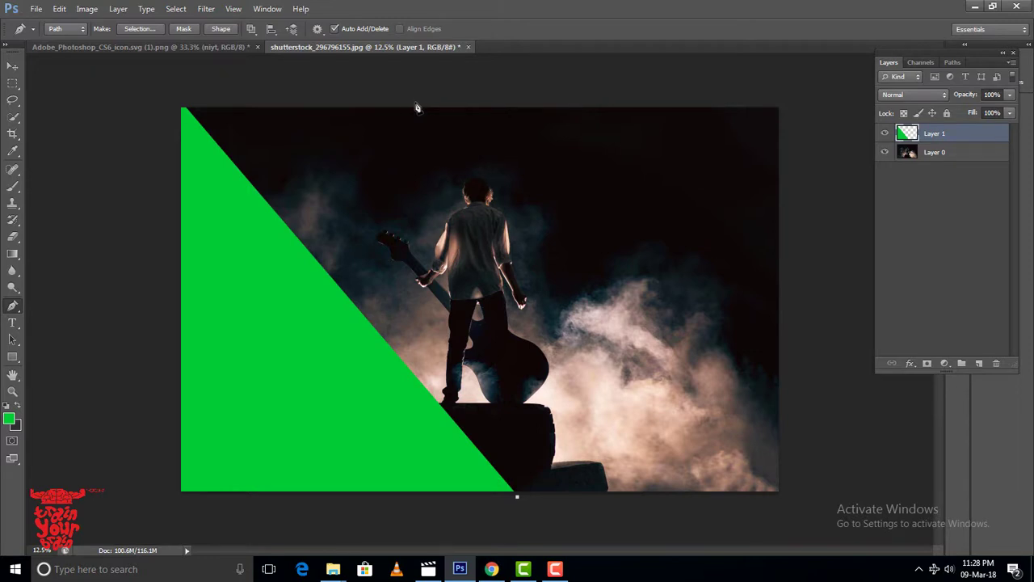
Outline a second wedge from the top edge to the shared tip and add Layer 2 above the photo
click(416, 102)
click(157, 81)
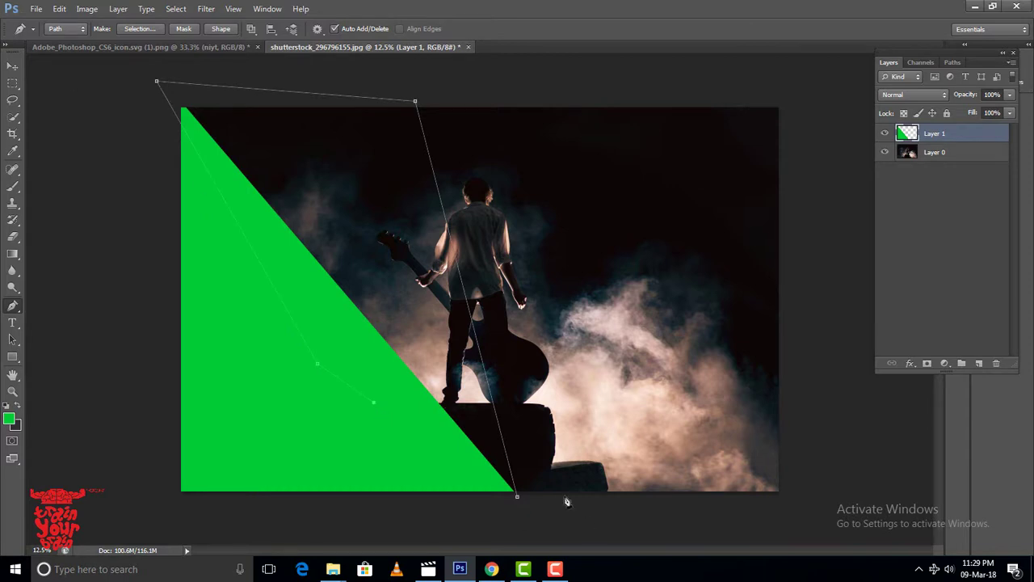
click(517, 498)
click(960, 154)
click(978, 363)
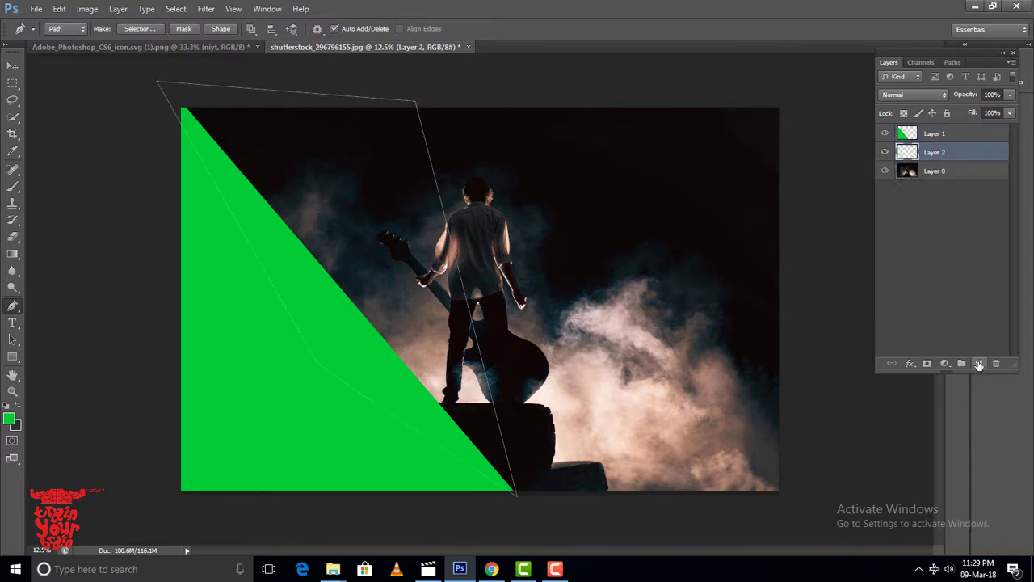
Fill the wedge selection on Layer 2 with yellow (#e3d002) and deselect
click(10, 418)
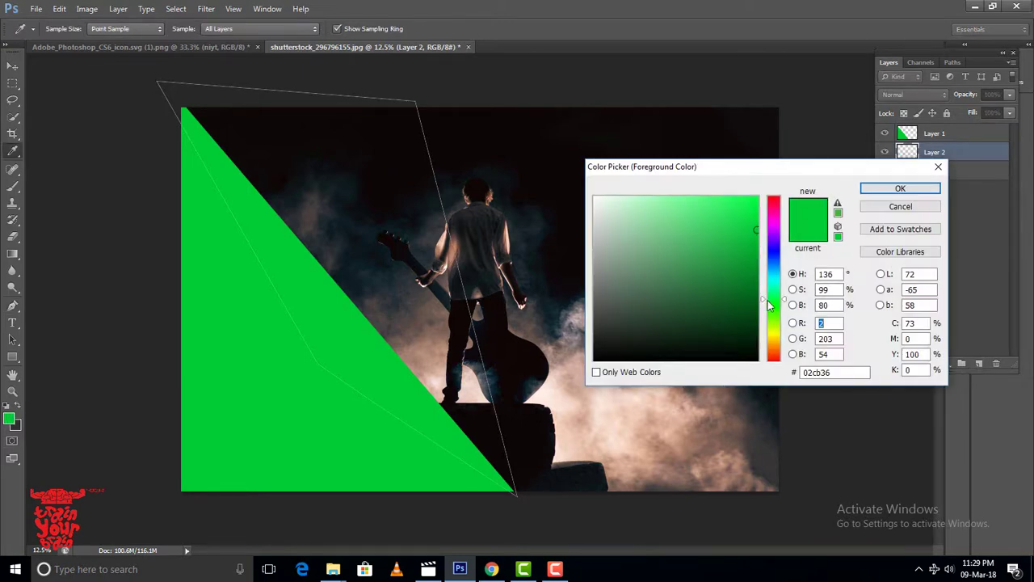
drag(766, 300, 767, 335)
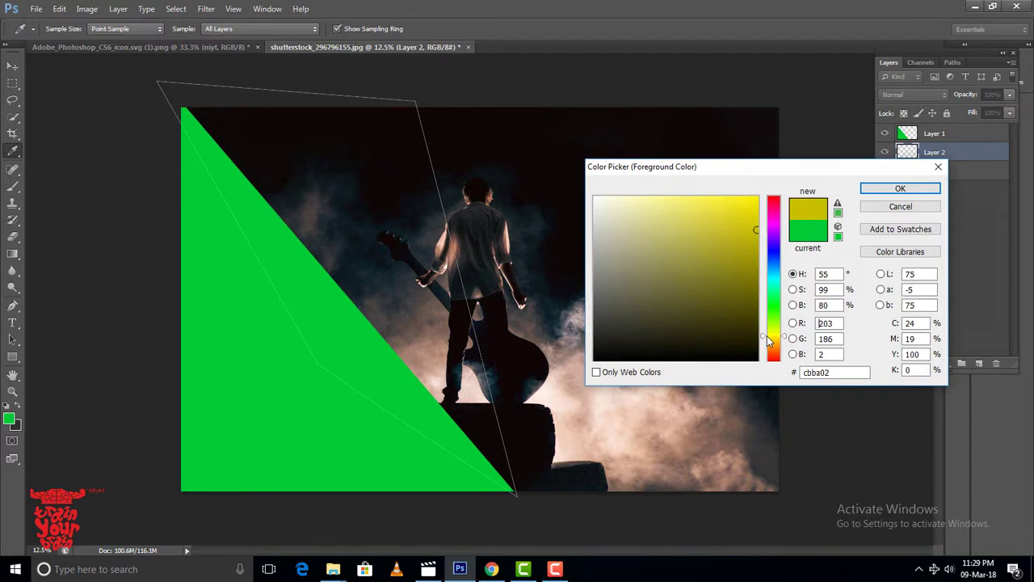
click(756, 214)
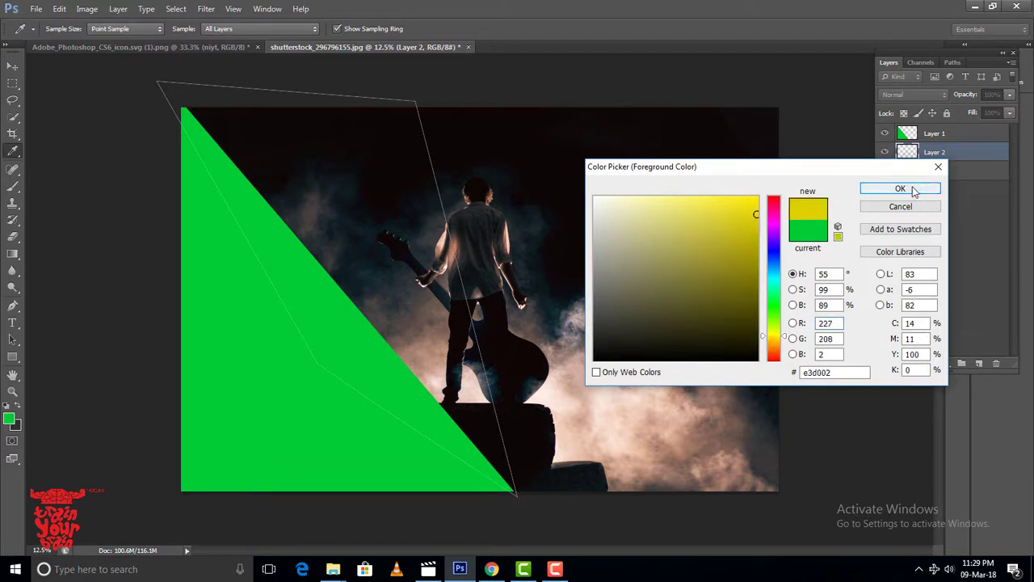
click(900, 188)
key(alt+BackSpace)
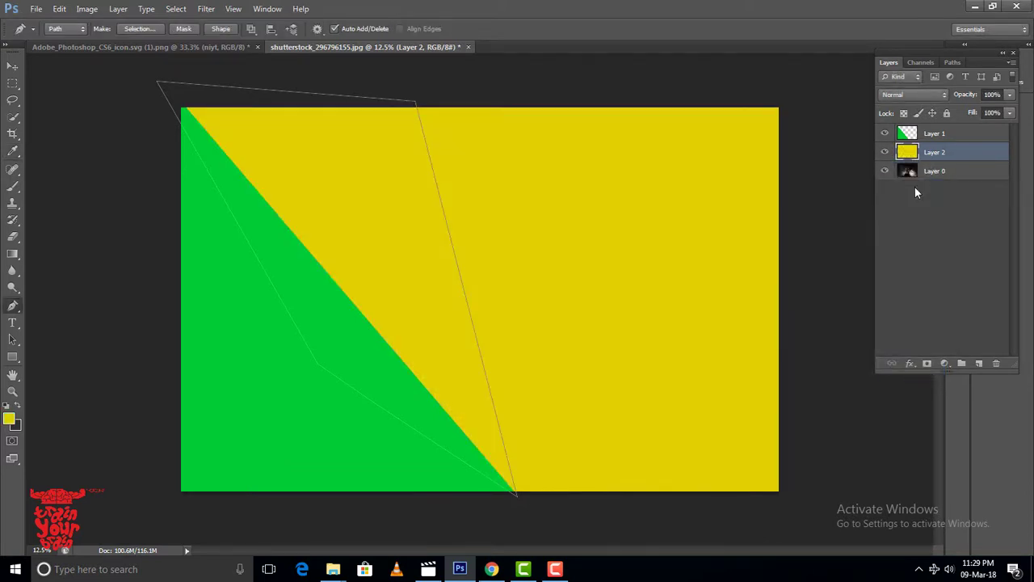
key(ctrl+z)
key(ctrl+Return)
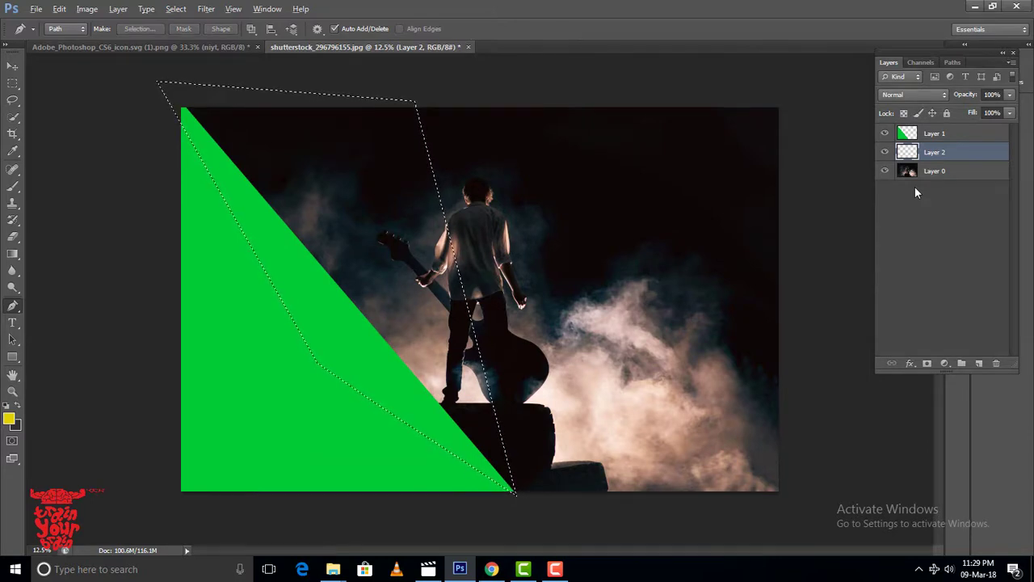
key(alt+BackSpace)
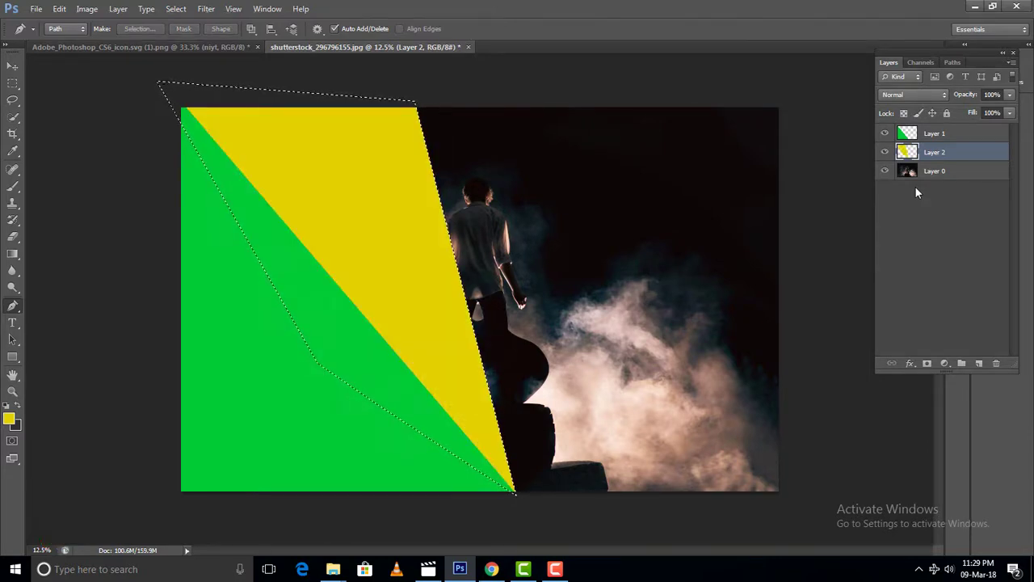
key(ctrl+d)
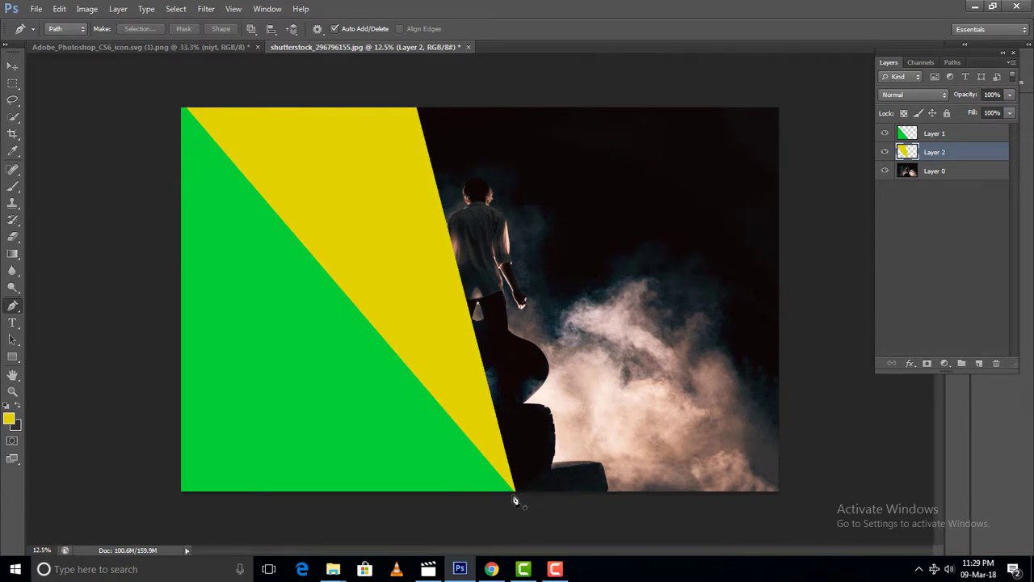
Outline a third wedge along the top edge as a selection and add Layer 3 above the photo
click(514, 494)
click(707, 96)
click(411, 94)
click(376, 106)
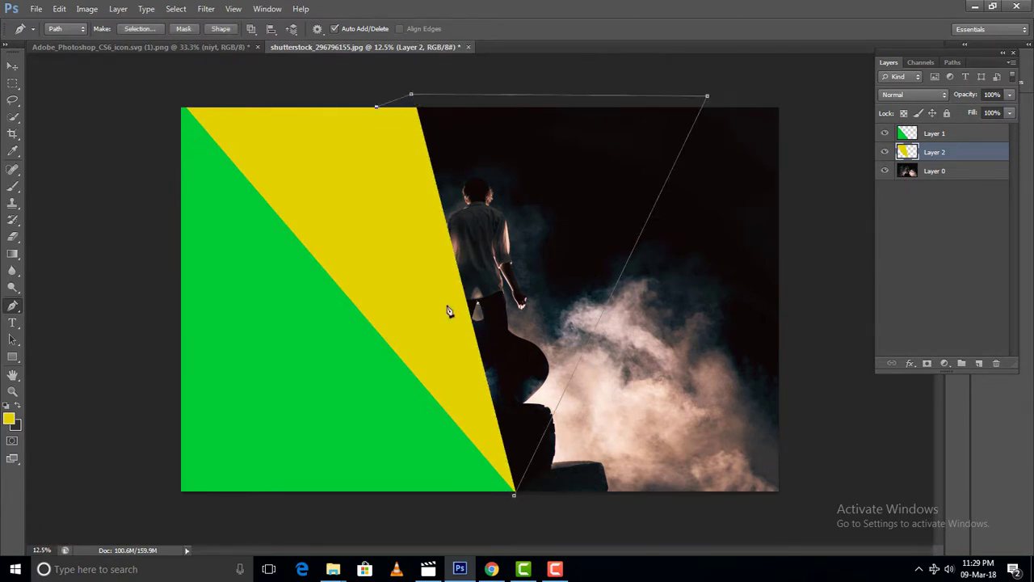
click(449, 308)
click(513, 496)
key(ctrl+Return)
click(957, 171)
click(979, 362)
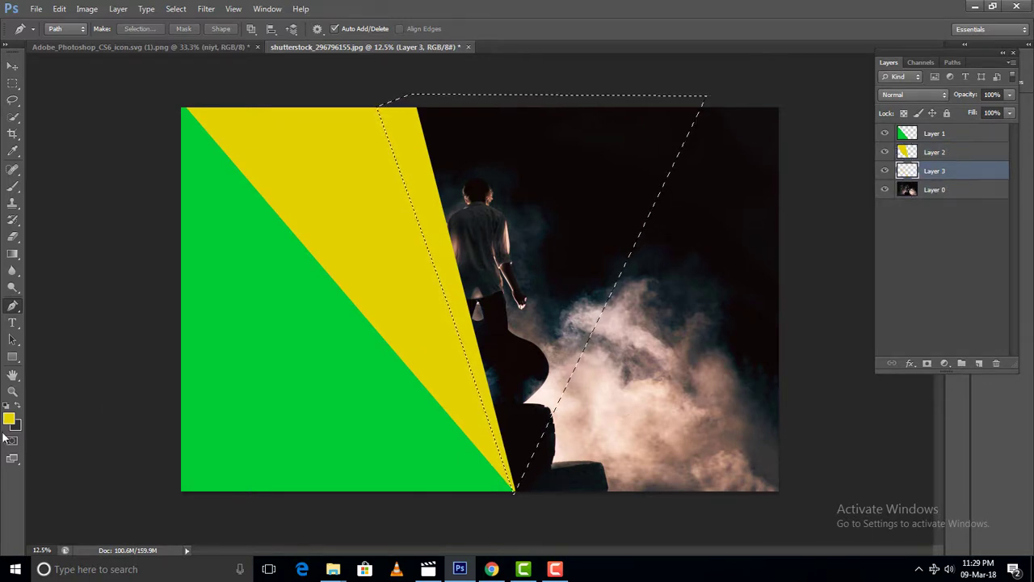
Fill the selection with purple (#c102e3) and deselect
click(8, 417)
drag(771, 334, 771, 228)
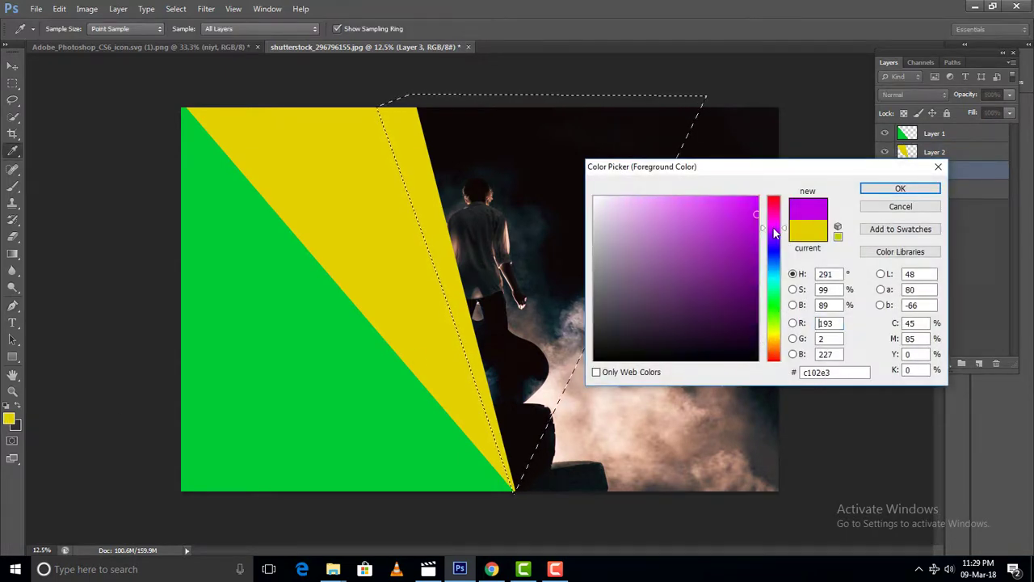
click(899, 188)
key(alt+BackSpace)
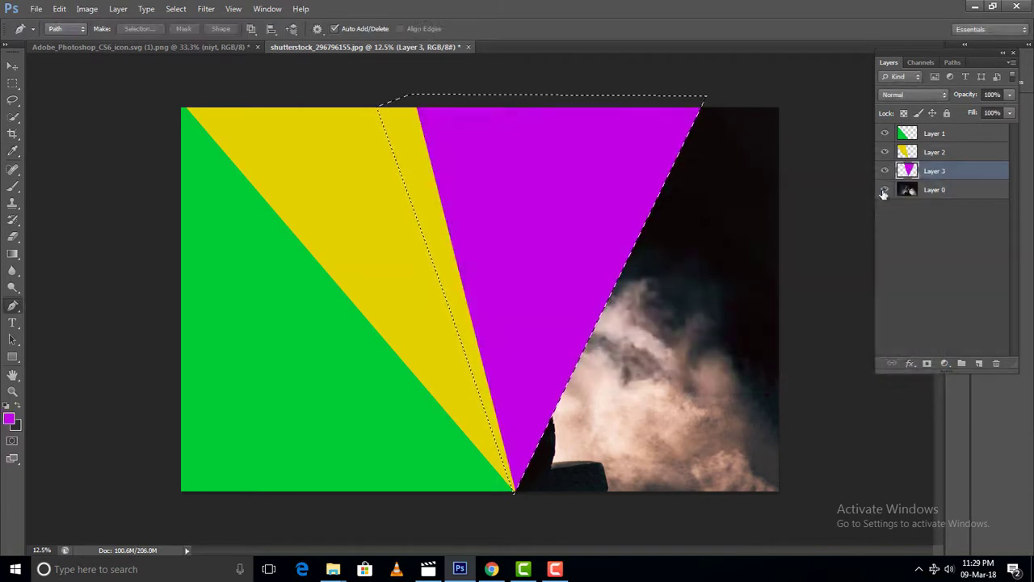
key(ctrl+d)
click(506, 498)
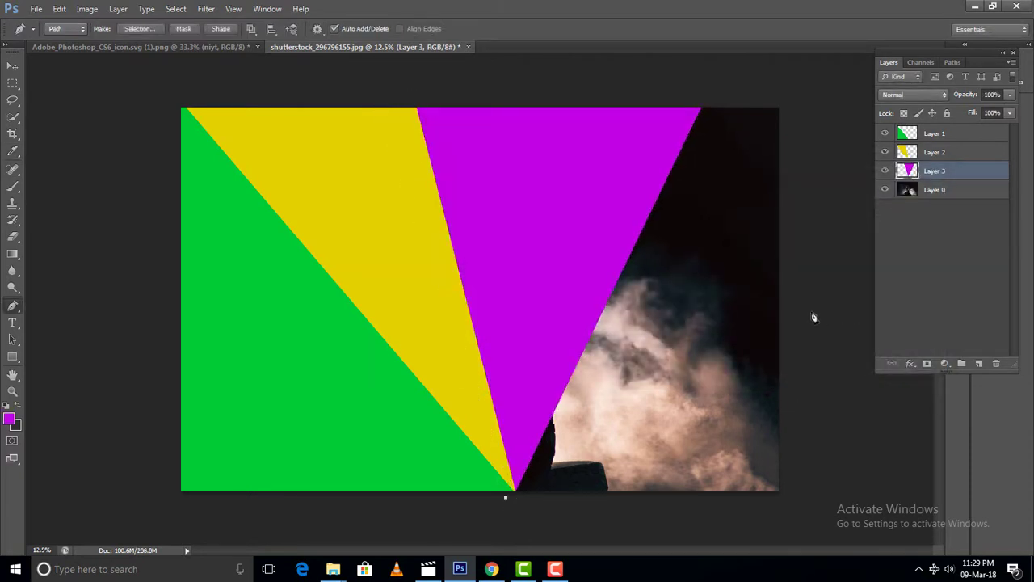
Outline the upper-right wedge as a selection and add Layer 4 below Layer 3
click(807, 259)
click(821, 143)
click(773, 87)
click(706, 87)
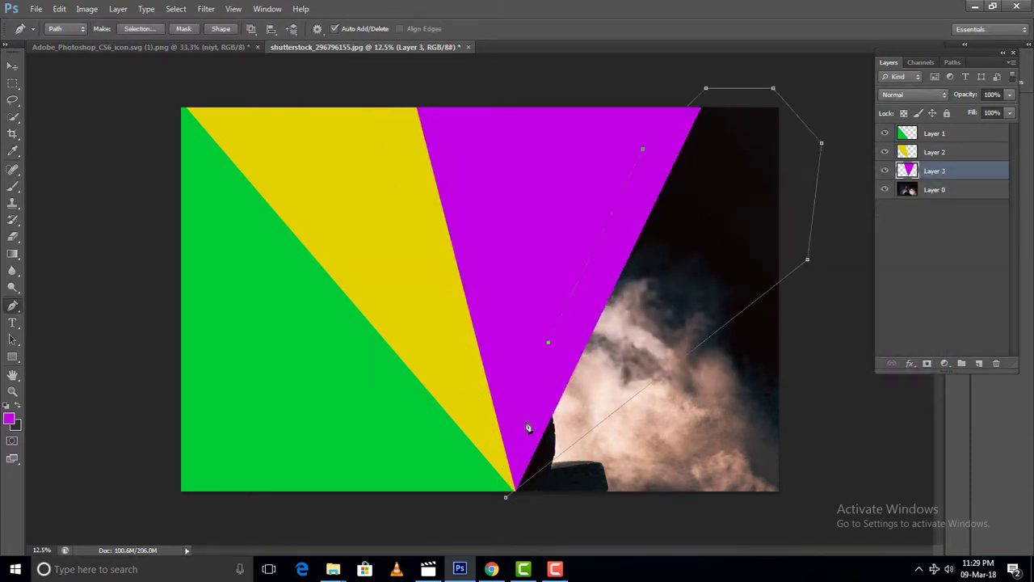
click(512, 503)
key(ctrl+Return)
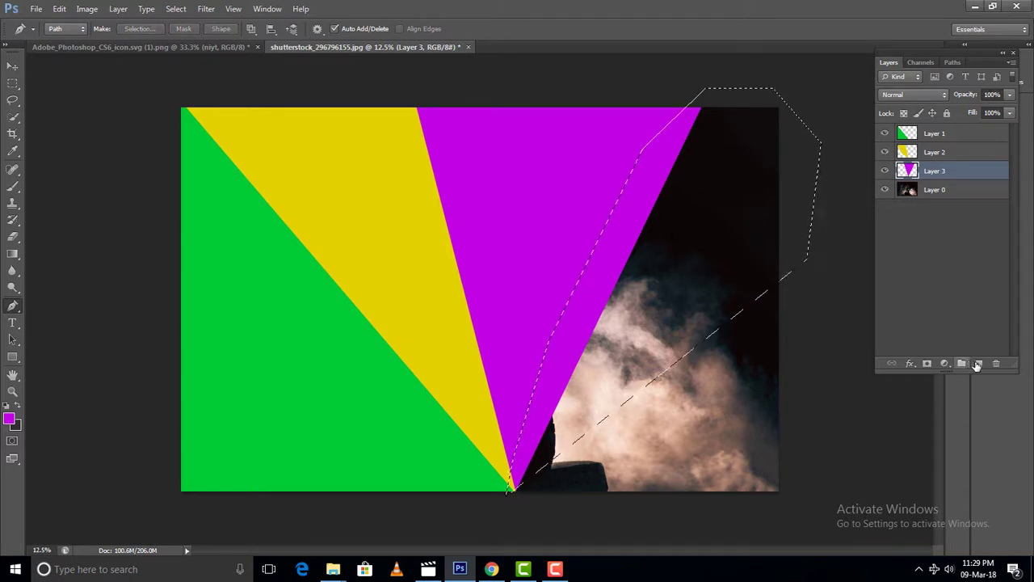
click(978, 363)
double_click(936, 171)
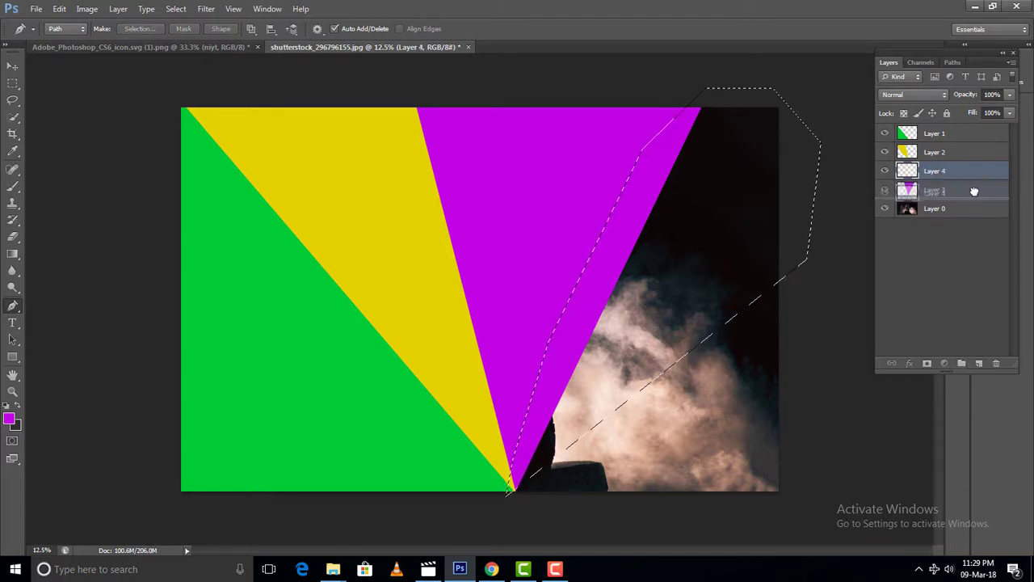
drag(937, 171, 937, 201)
Fill the wedge selection on Layer 4 with red and deselect
click(12, 421)
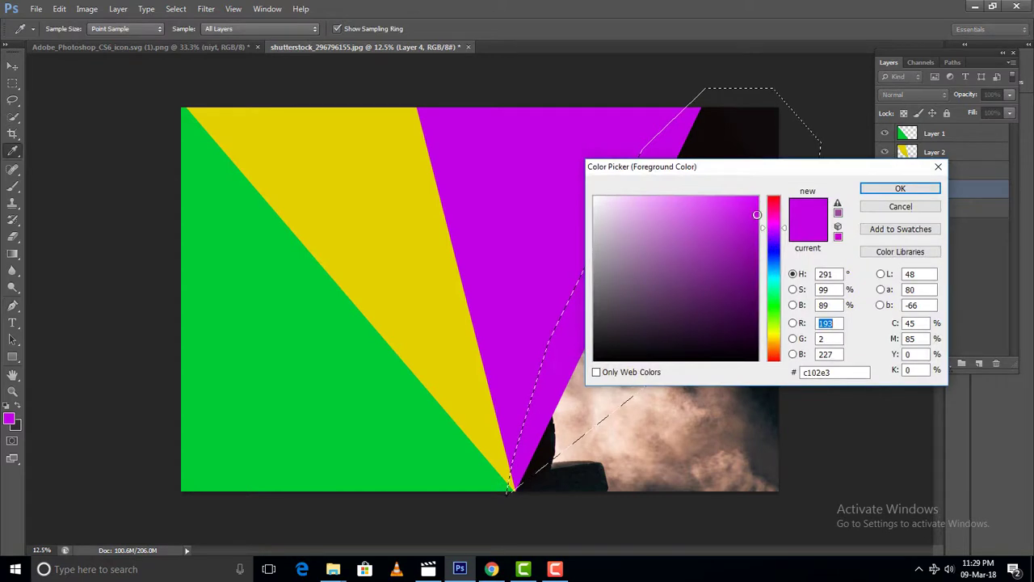
drag(773, 229, 766, 204)
key(Return)
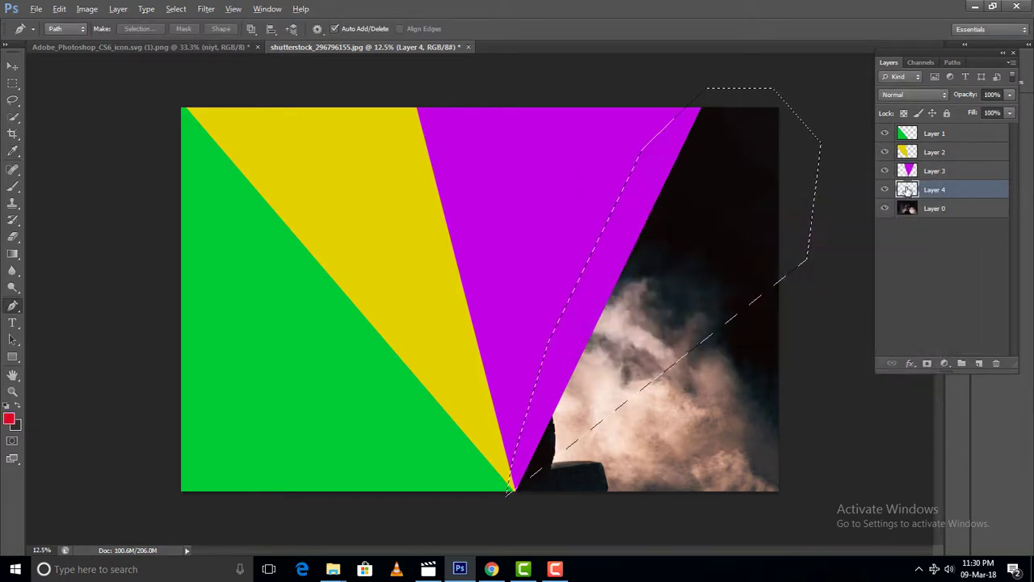
key(alt+BackSpace)
key(ctrl+d)
click(508, 499)
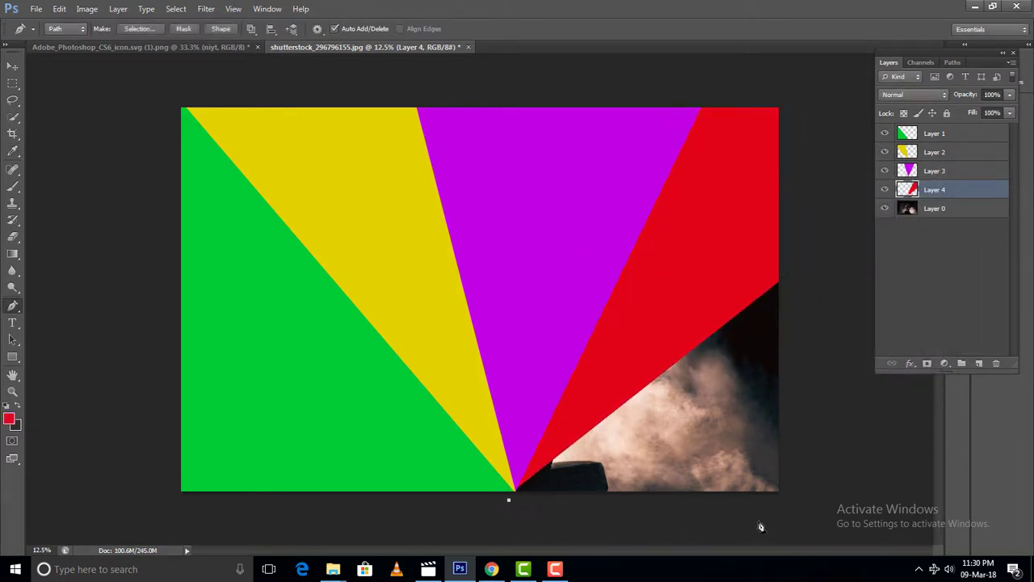
click(757, 521)
Finish the lower-right wedge outline as a selection and add Layer 5 above the photo
click(801, 480)
click(796, 391)
click(800, 319)
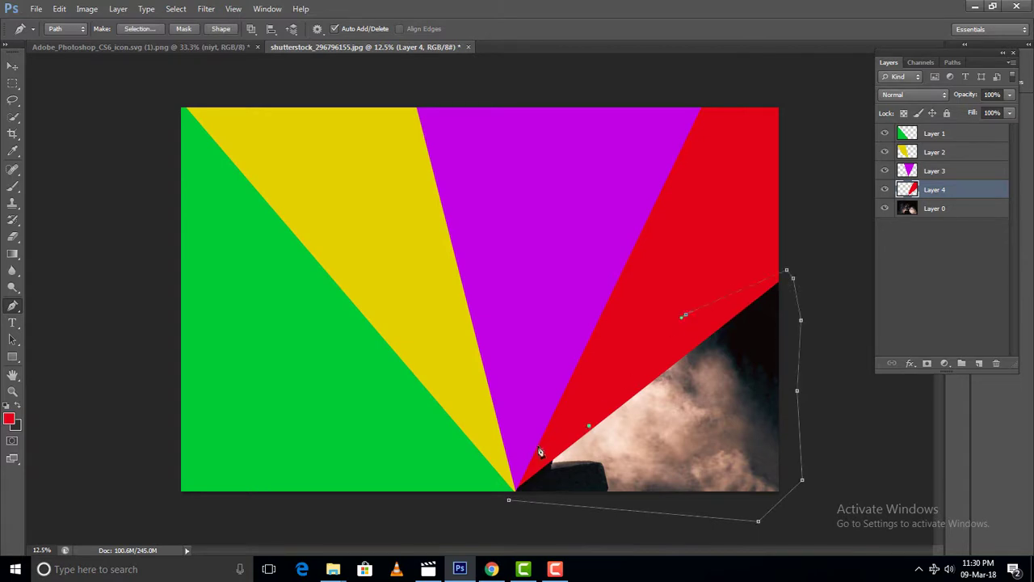
key(ctrl+Return)
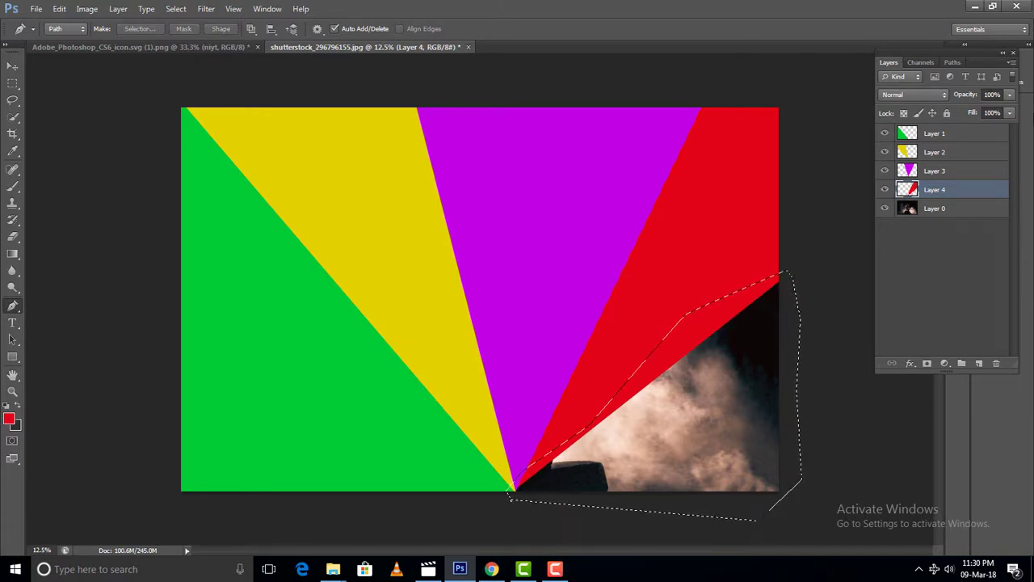
click(935, 208)
click(978, 364)
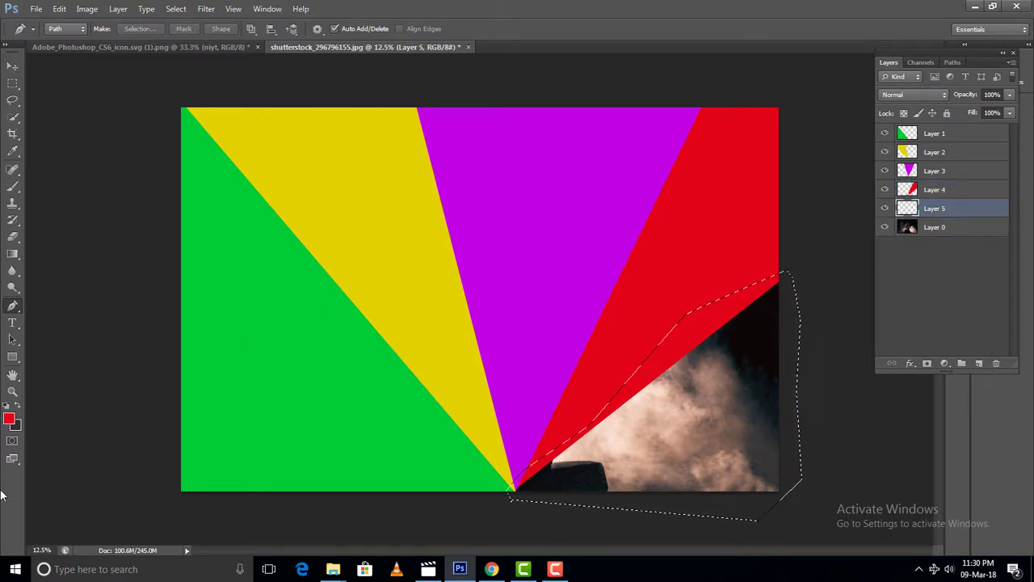
Fill the selection with cyan (#08dff9) and deselect
click(9, 417)
drag(778, 333, 778, 274)
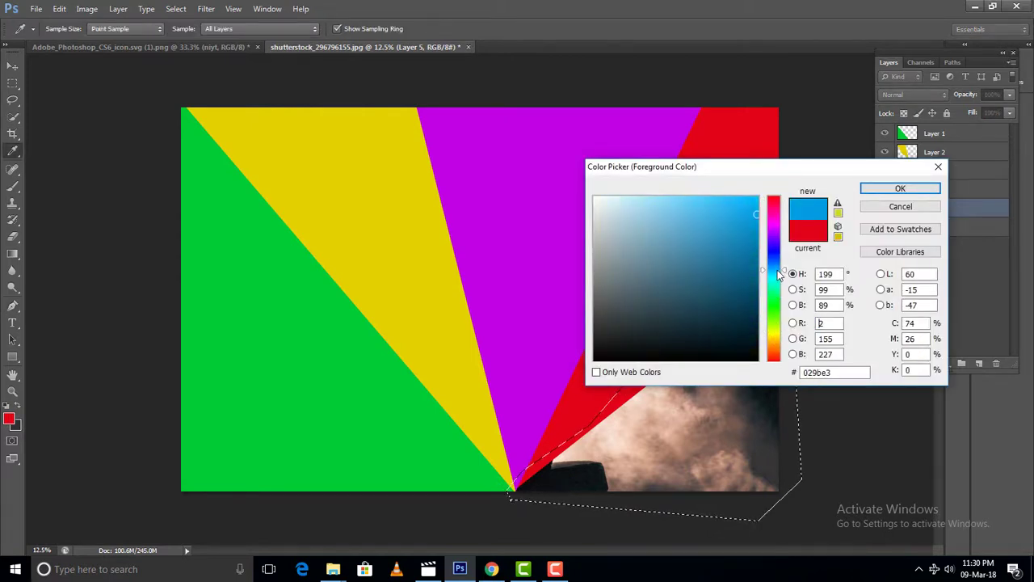
drag(756, 214, 752, 199)
drag(780, 271, 783, 279)
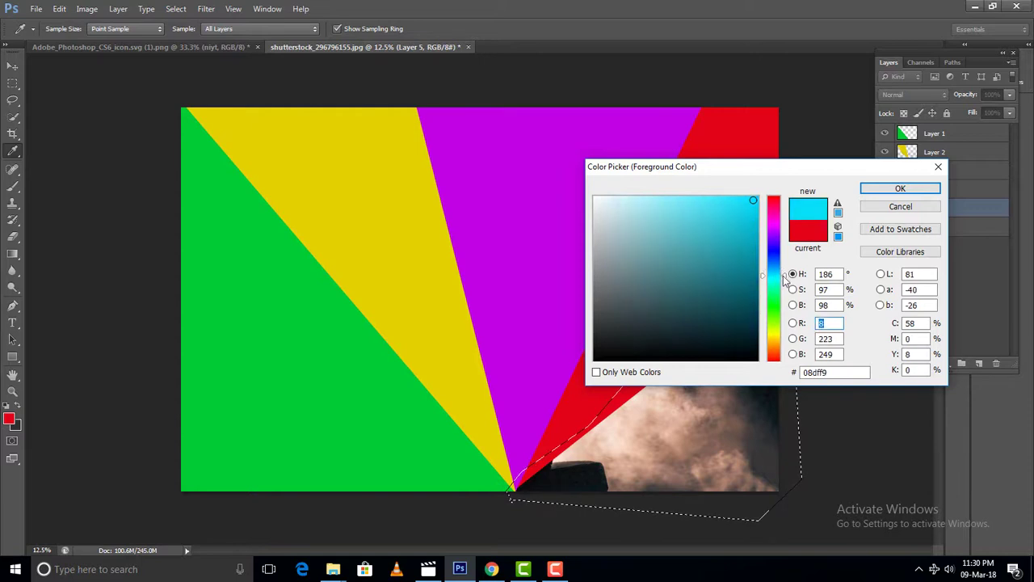
click(899, 188)
key(alt+BackSpace)
key(p)
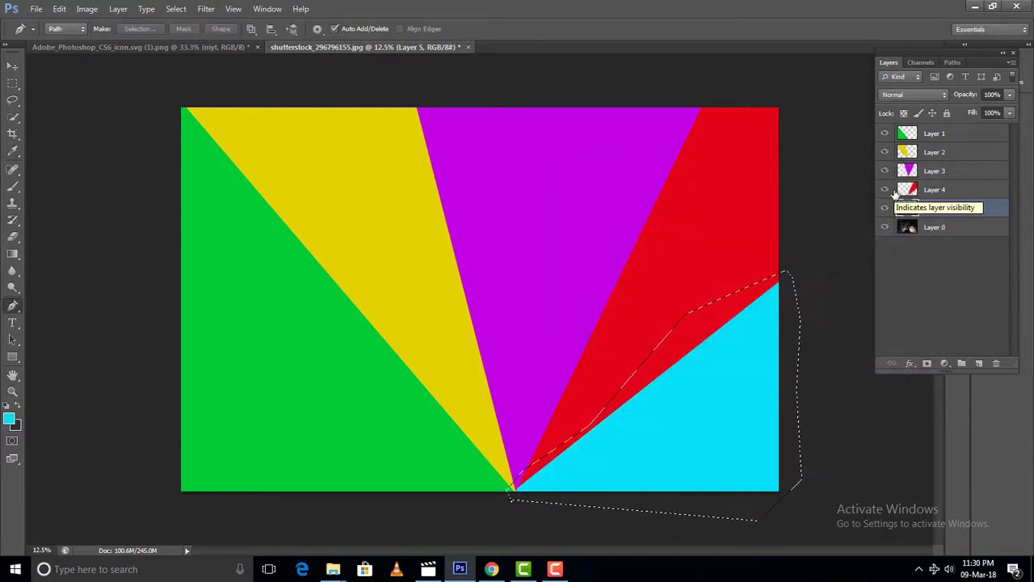
key(ctrl+d)
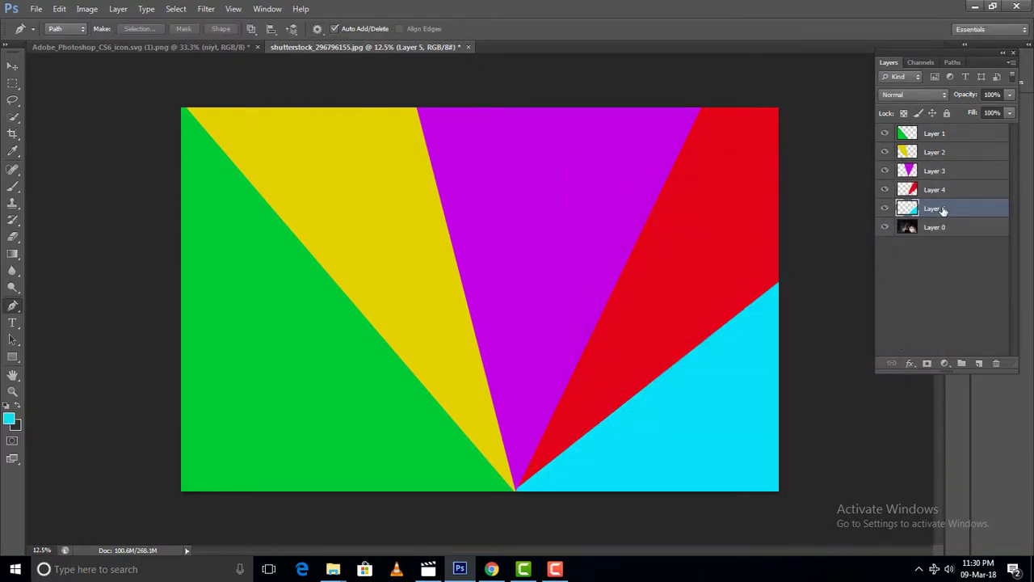
Group Layers 1–5, merge a duplicate of the group, set it to Multiply, and hide Group 1
shift+click(936, 132)
key(ctrl+g)
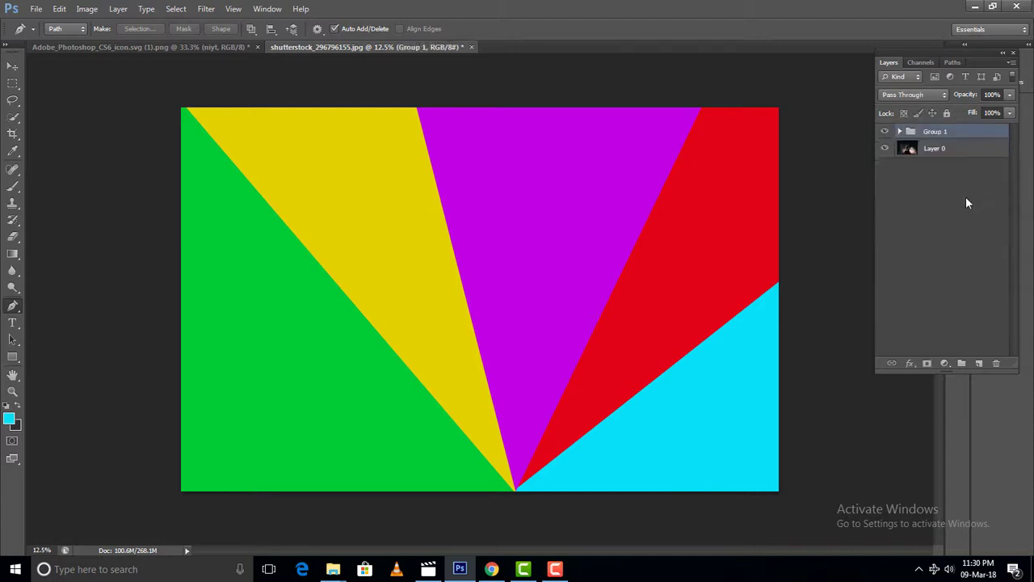
key(ctrl+j)
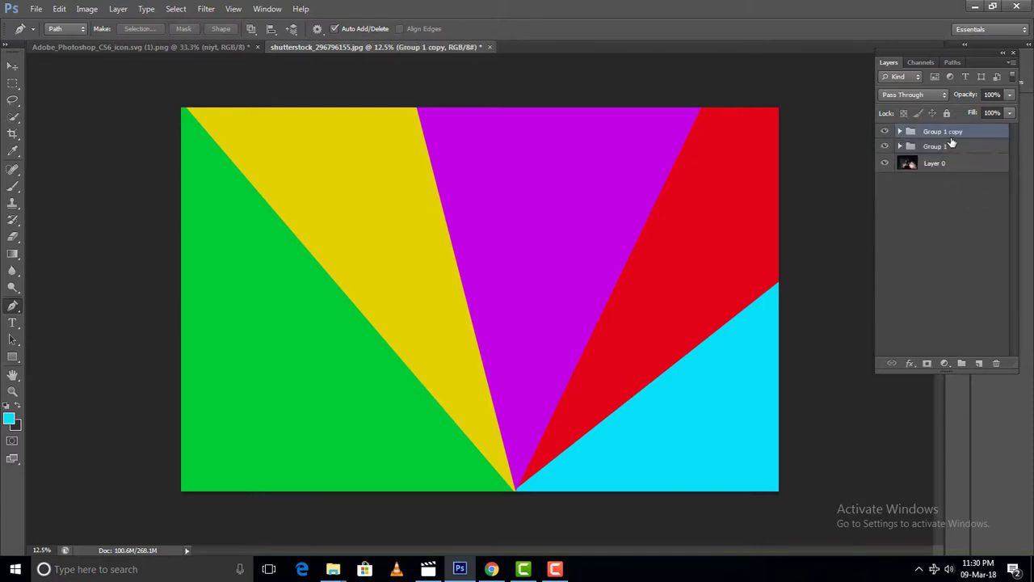
key(ctrl+e)
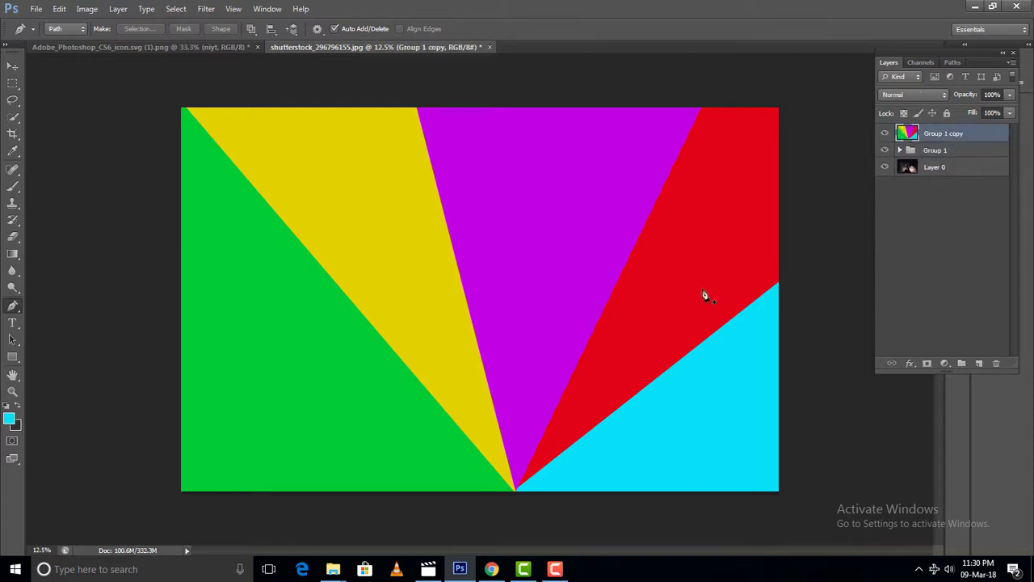
click(913, 95)
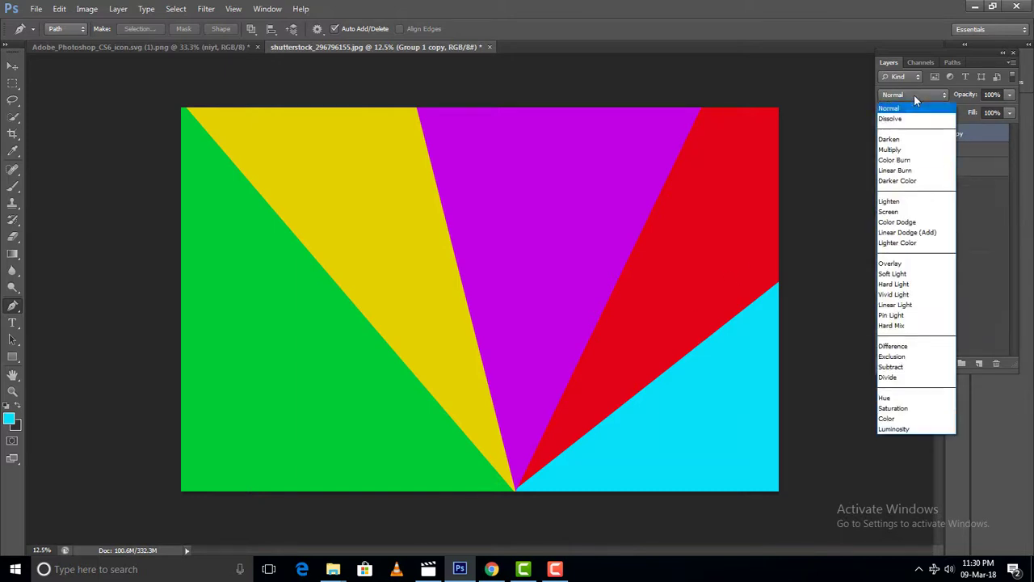
click(903, 144)
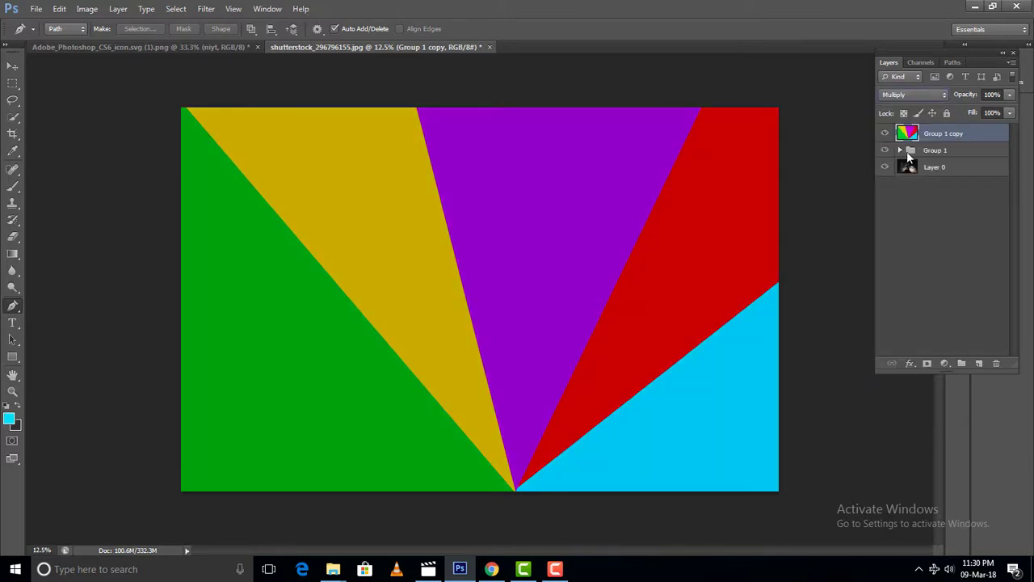
click(884, 151)
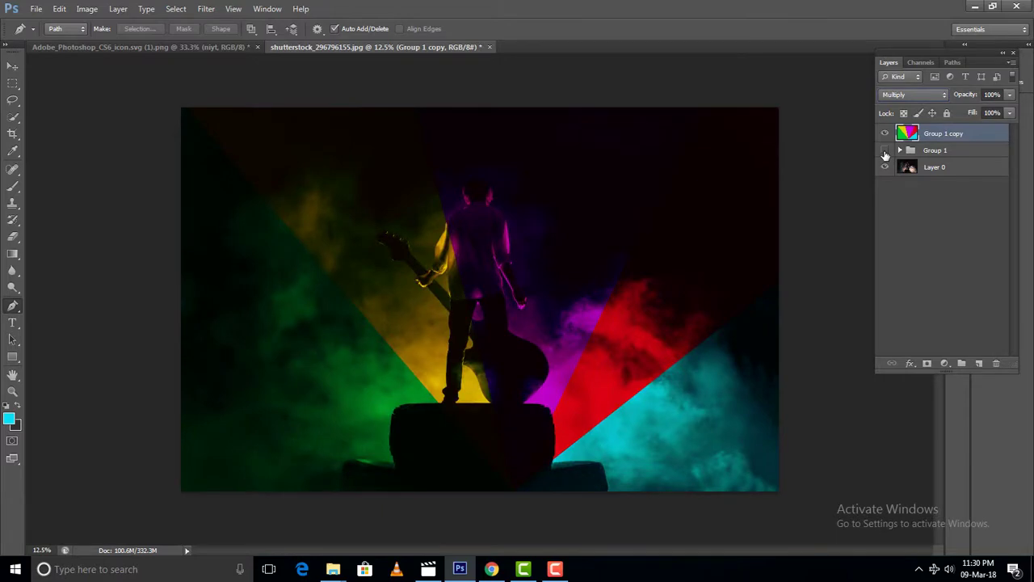
Cycle Group 1 copy through blend modes with Shift+plus/minus, stepping back toward Linear Burn
key(shift+plus)
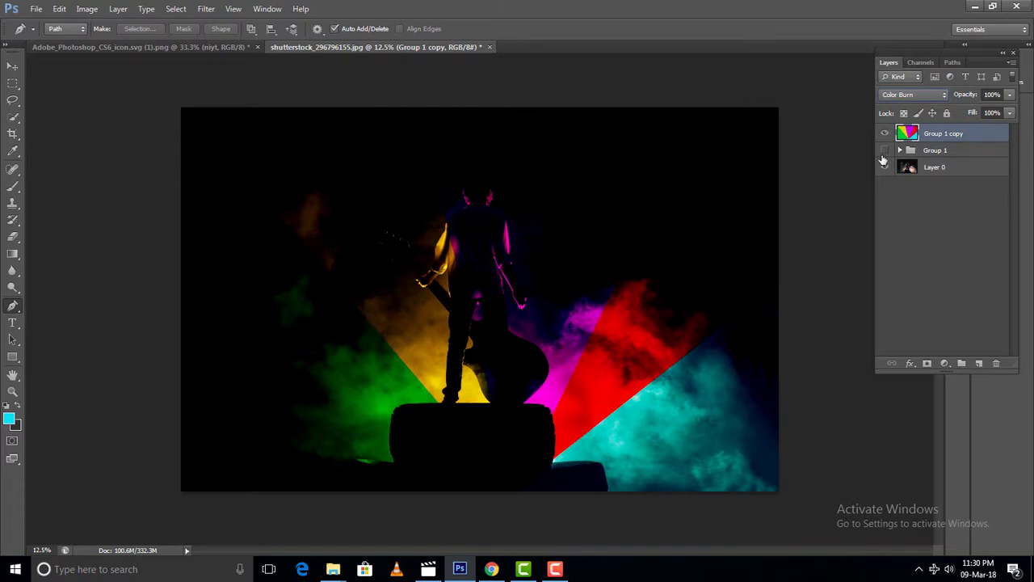
key(shift+plus)
key(shift+plus)
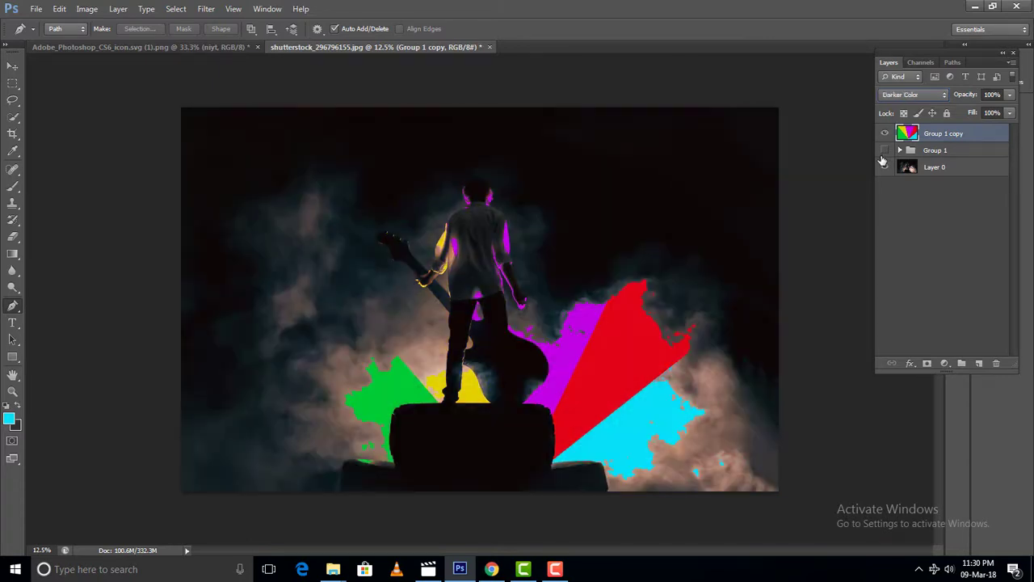
key(shift+plus)
key(shift+plus)
key(shift+plus)
key(shift+plus)
key(shift+plus)
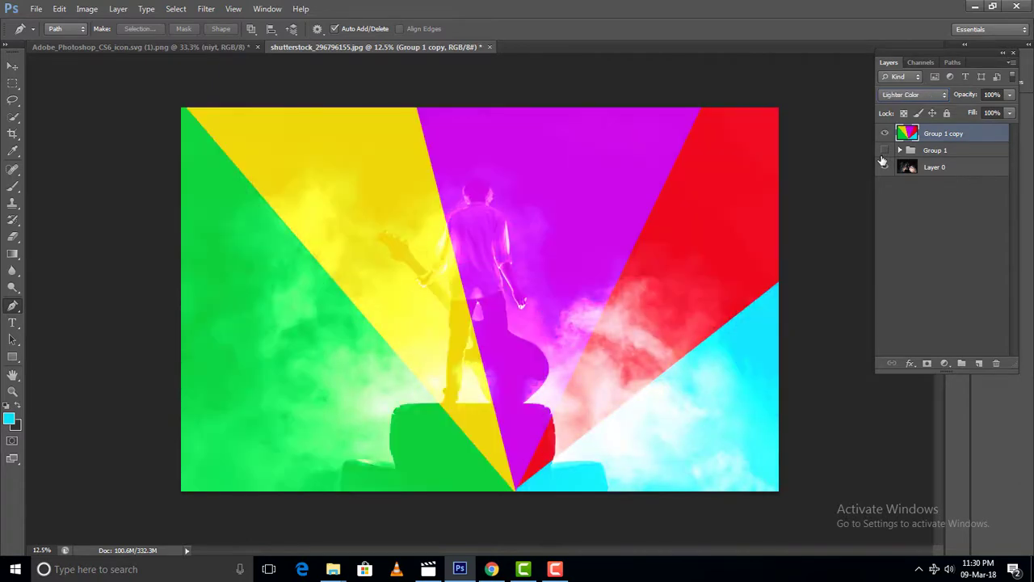
key(shift+plus)
key(shift+plus)
key(shift+plus)
key(shift+plus)
key(shift+plus)
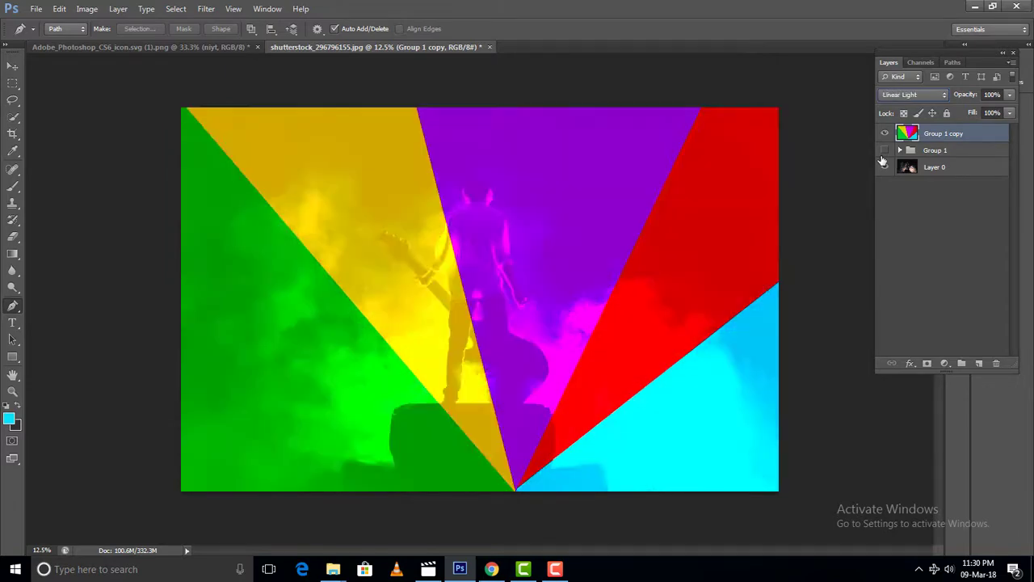
key(shift+plus)
key(shift+minus)
key(shift+minus)
key(shift+minus)
key(shift+minus)
key(shift+minus)
key(shift+minus)
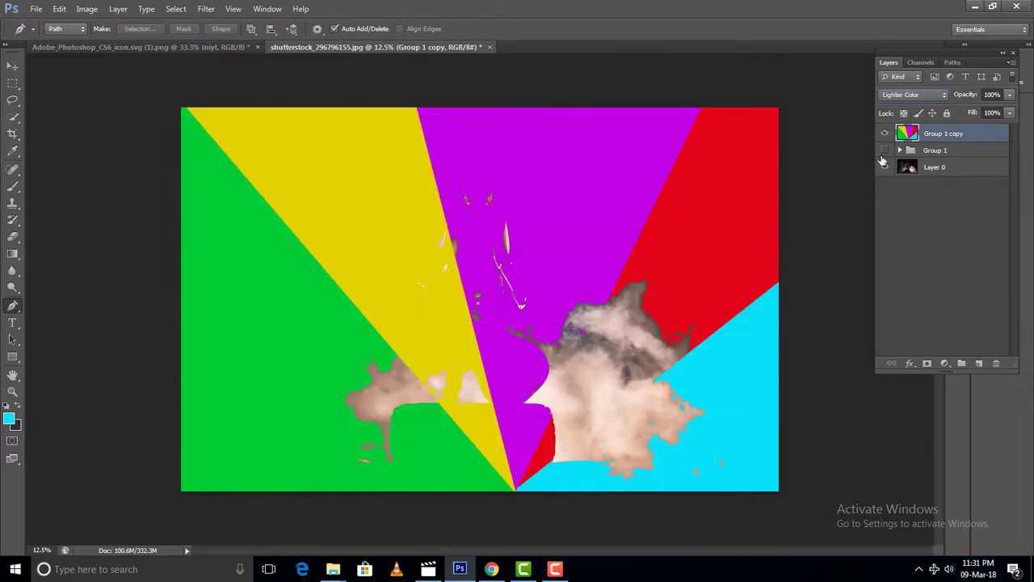
key(shift+minus)
key(shift+minus)
key(shift+minus)
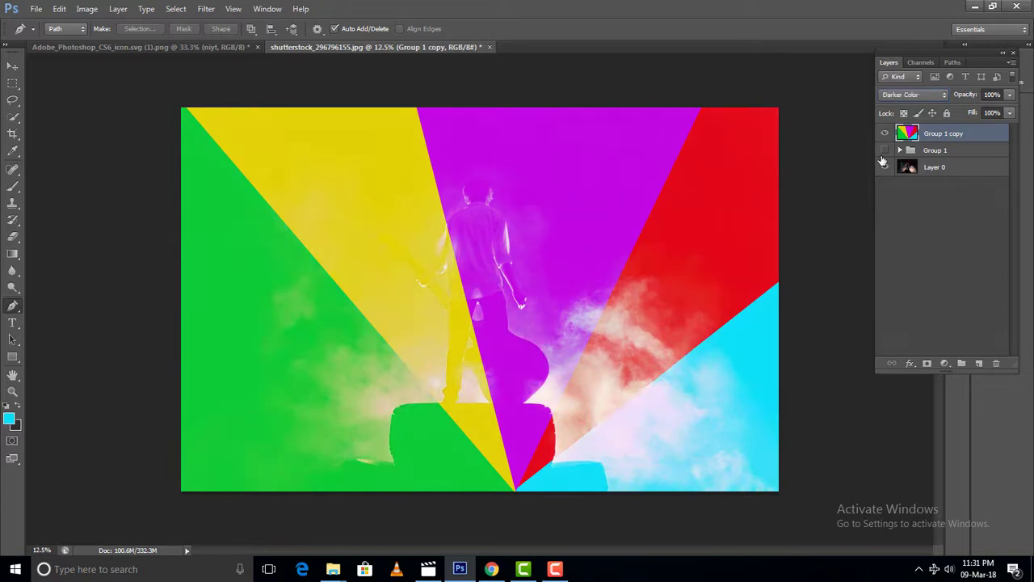
key(shift+minus)
key(shift+minus)
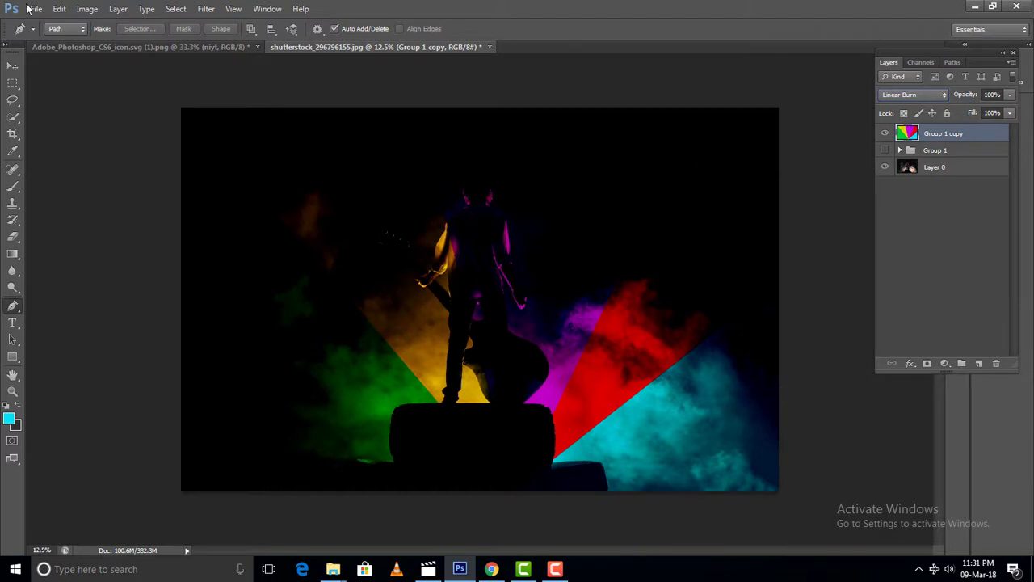
Apply a Gaussian Blur with a 316.2-pixel radius to Group 1 copy
click(206, 11)
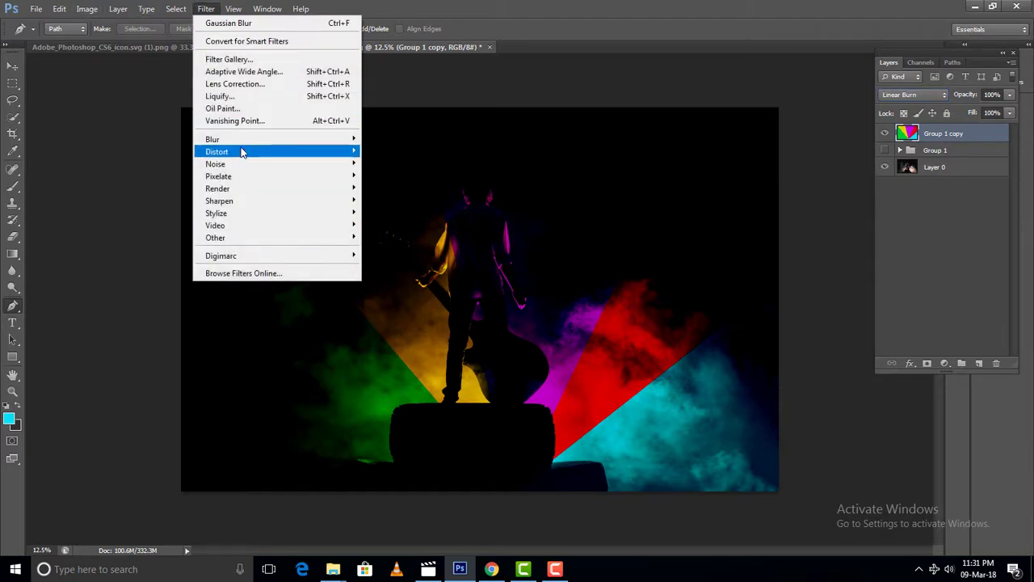
mouse_move(212, 138)
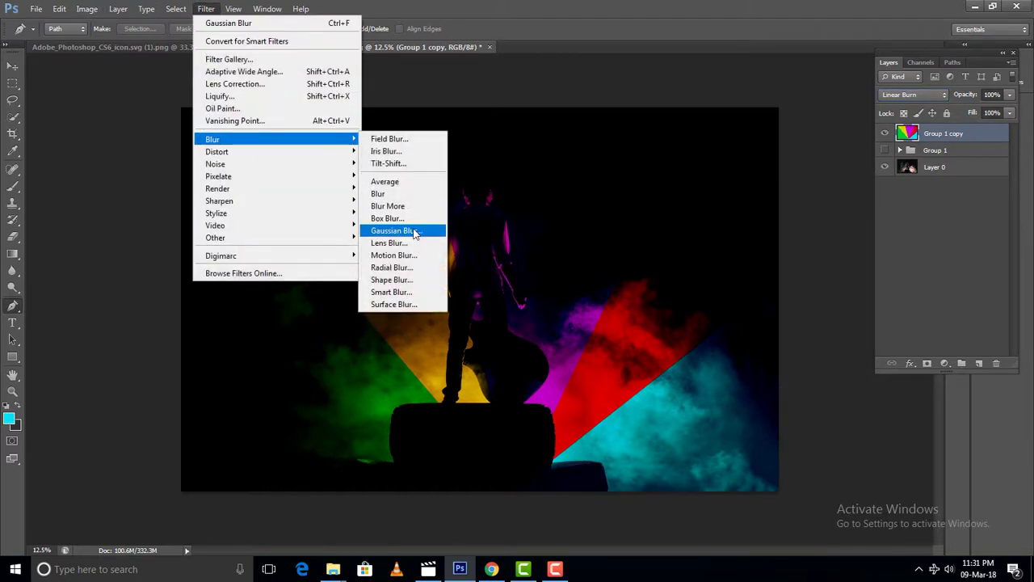
click(413, 230)
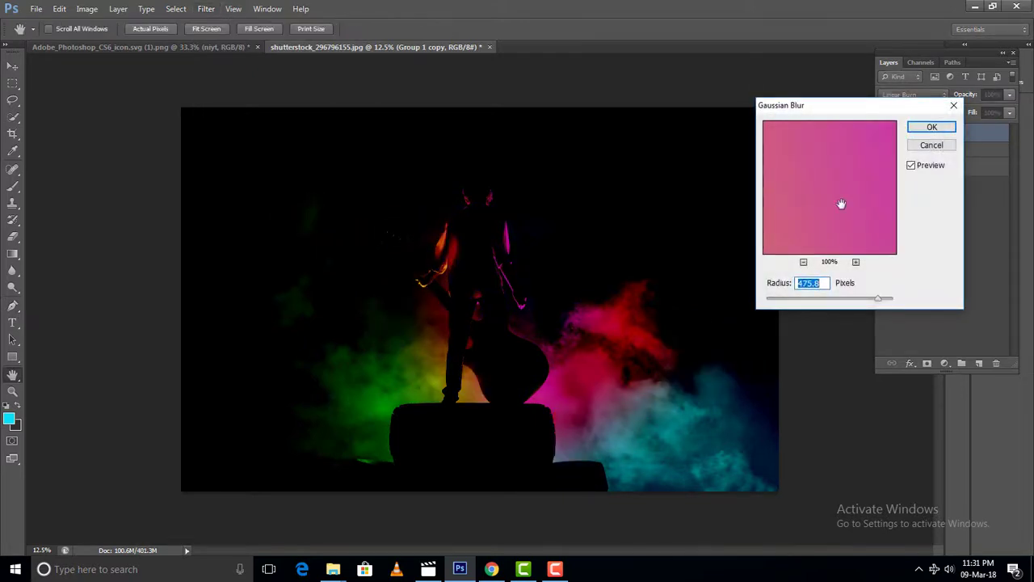
click(802, 300)
drag(801, 300, 886, 303)
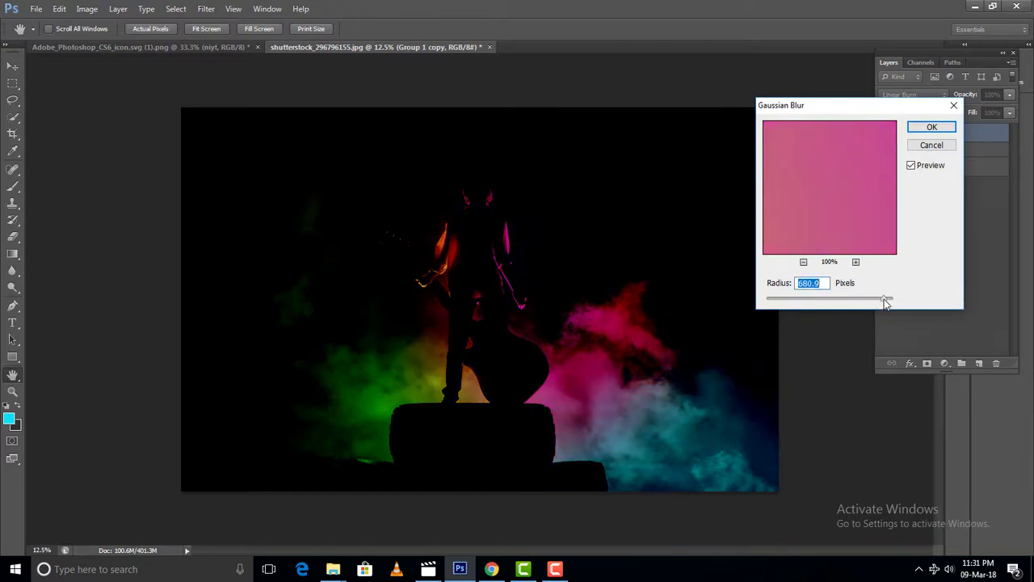
drag(885, 301, 875, 302)
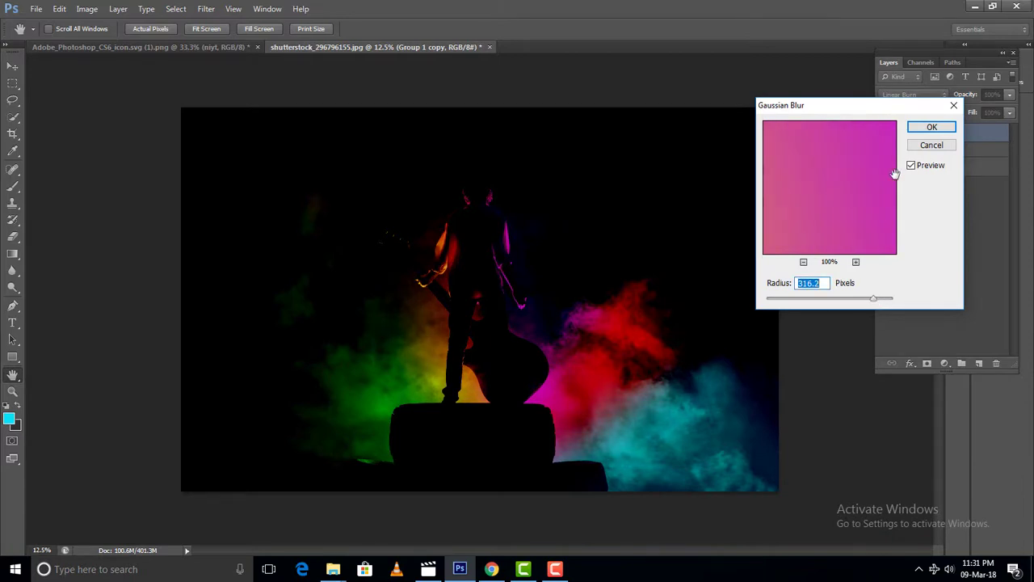
click(923, 133)
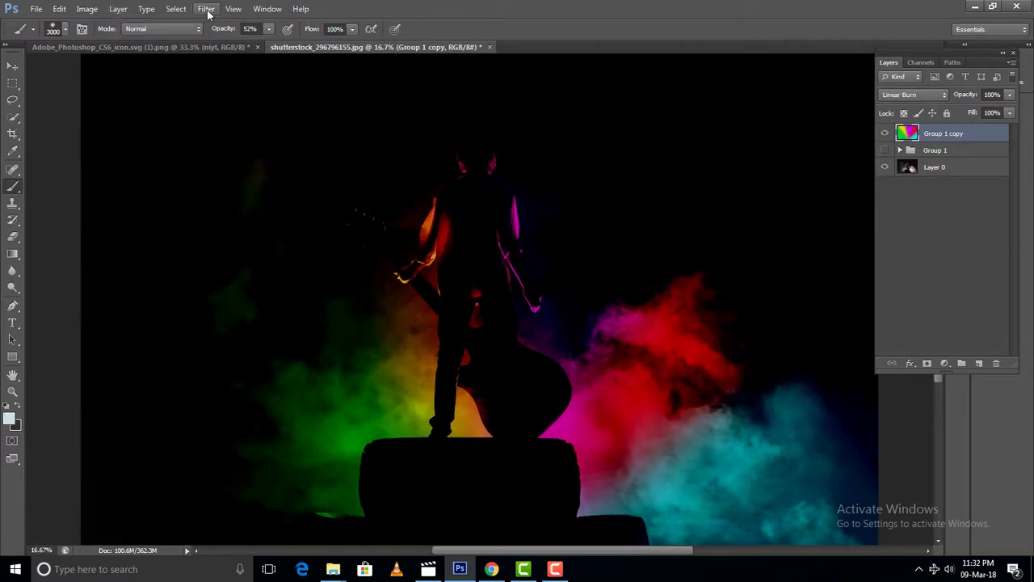
Add 58.91% Uniform noise to Group 1 copy
click(206, 9)
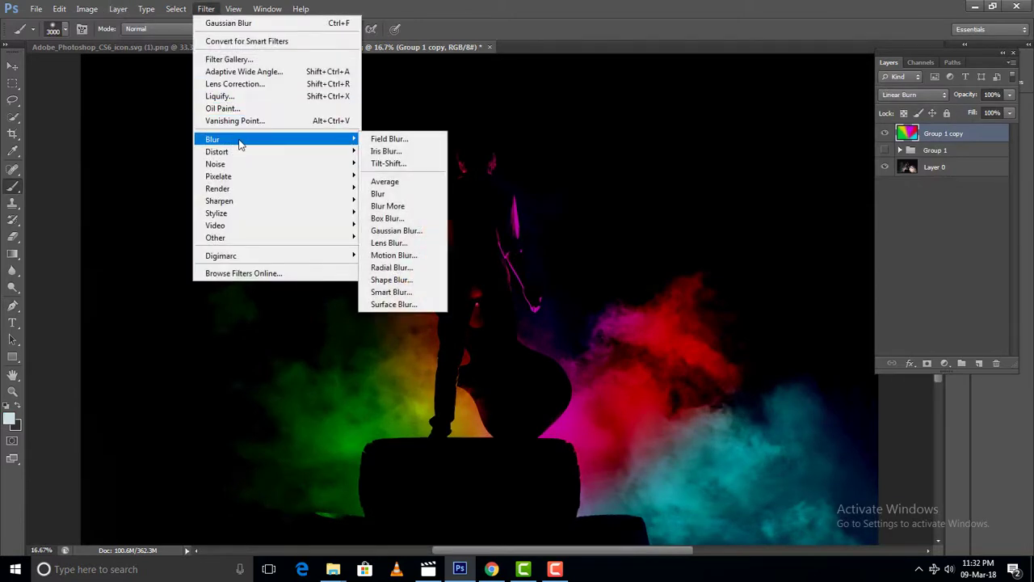
mouse_move(215, 163)
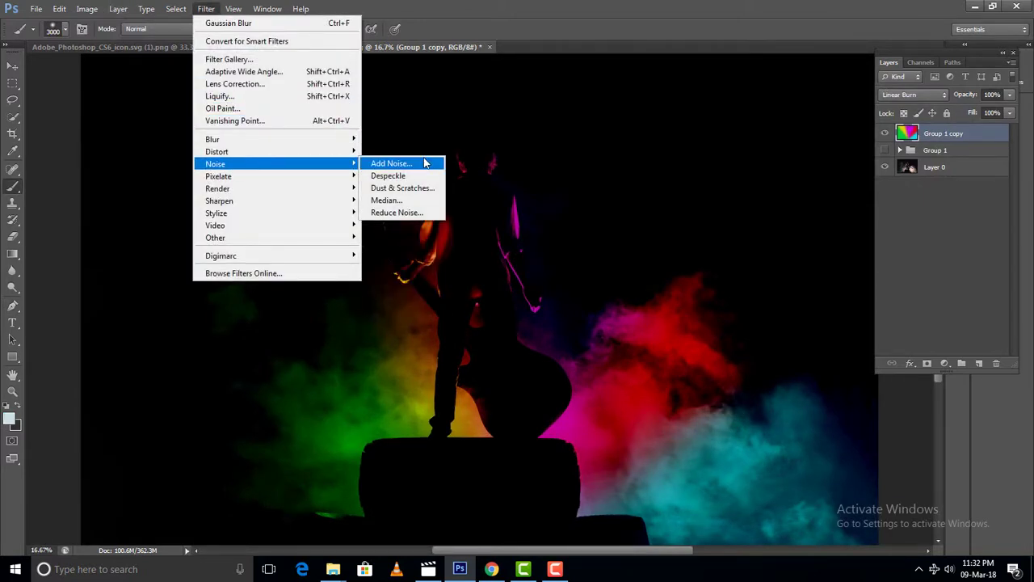
click(392, 163)
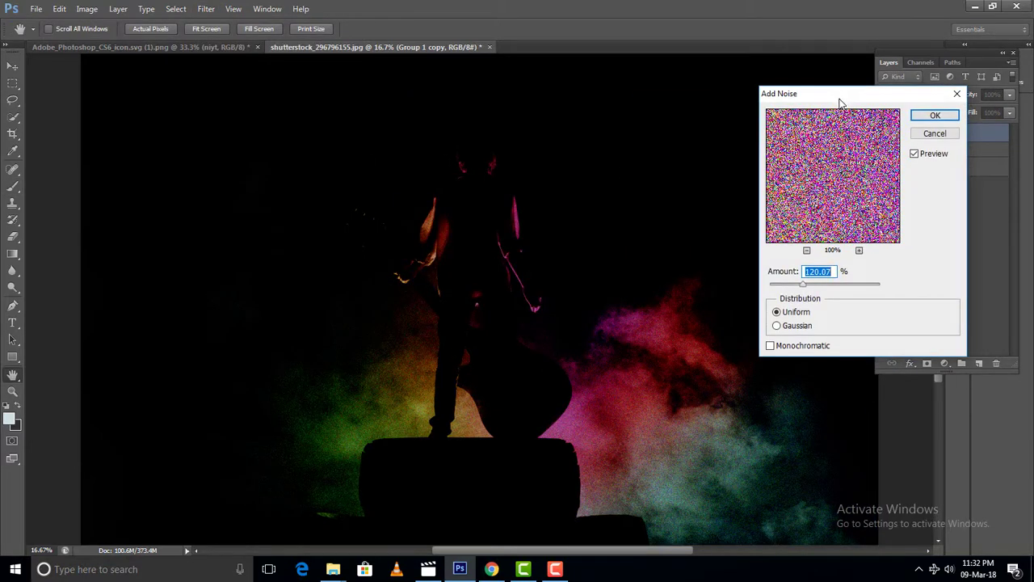
click(794, 287)
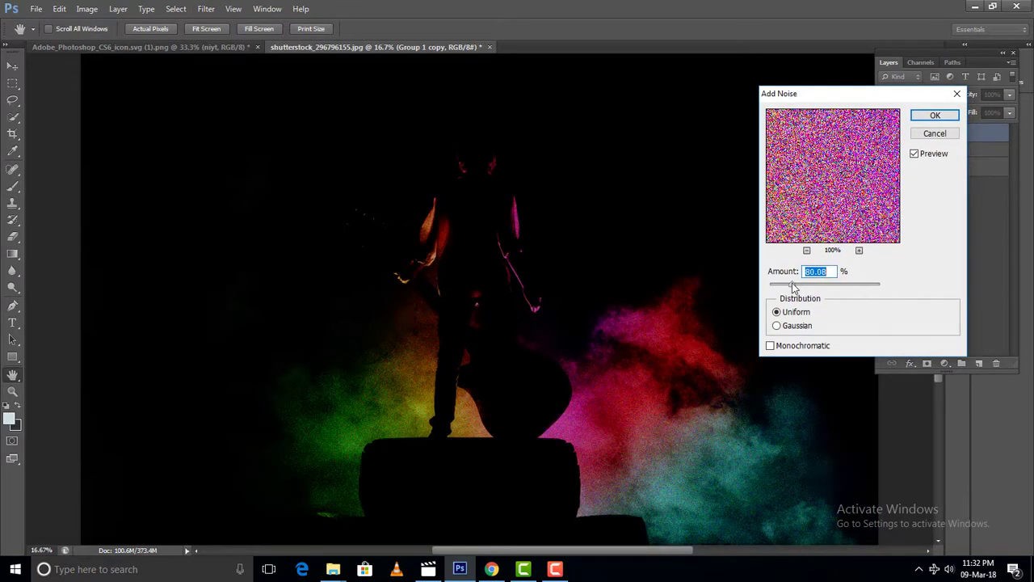
drag(794, 288, 787, 288)
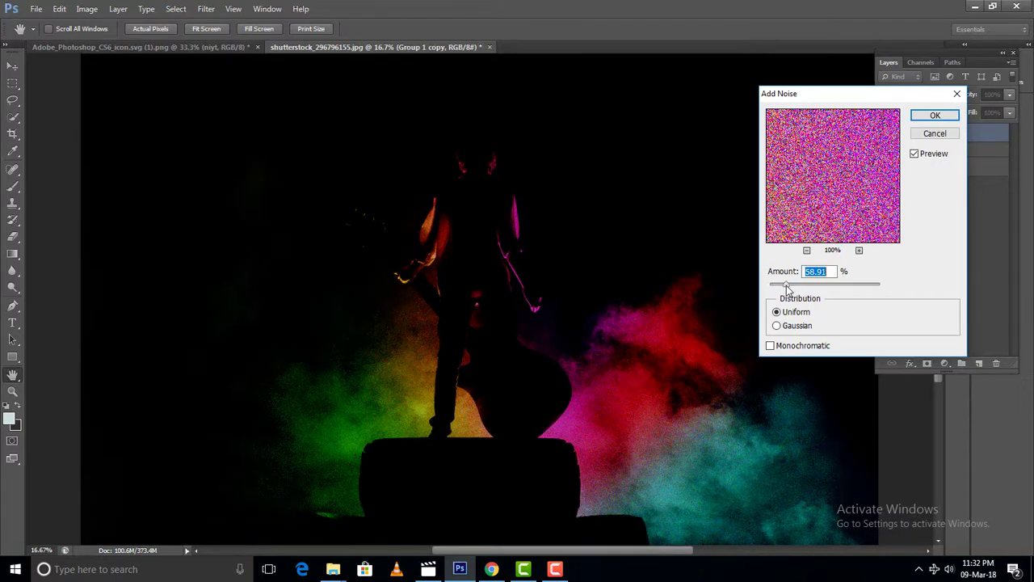
click(934, 116)
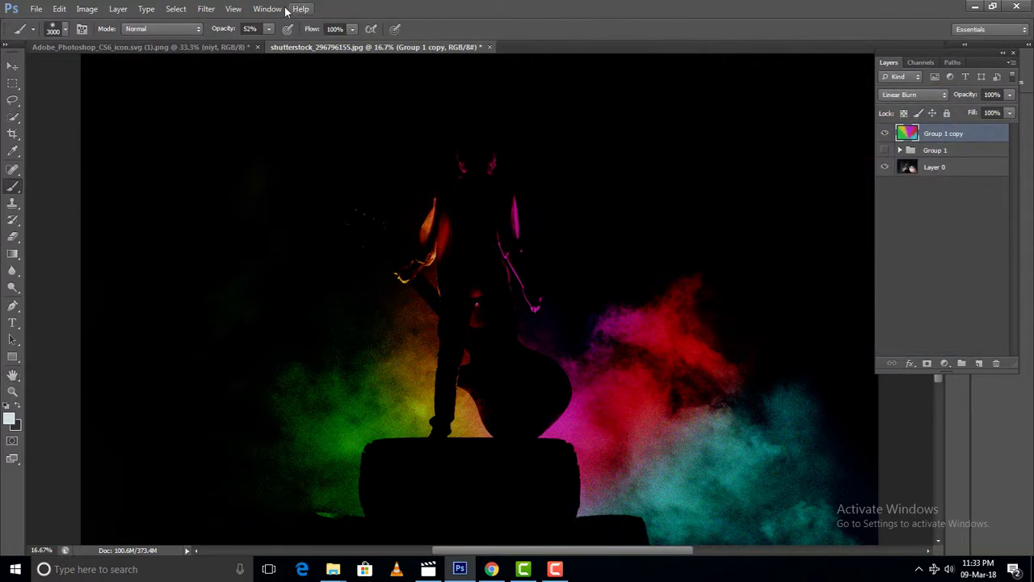
Apply a 400° Twirl distortion to the Group 1 copy colour layer, then undo it
click(206, 10)
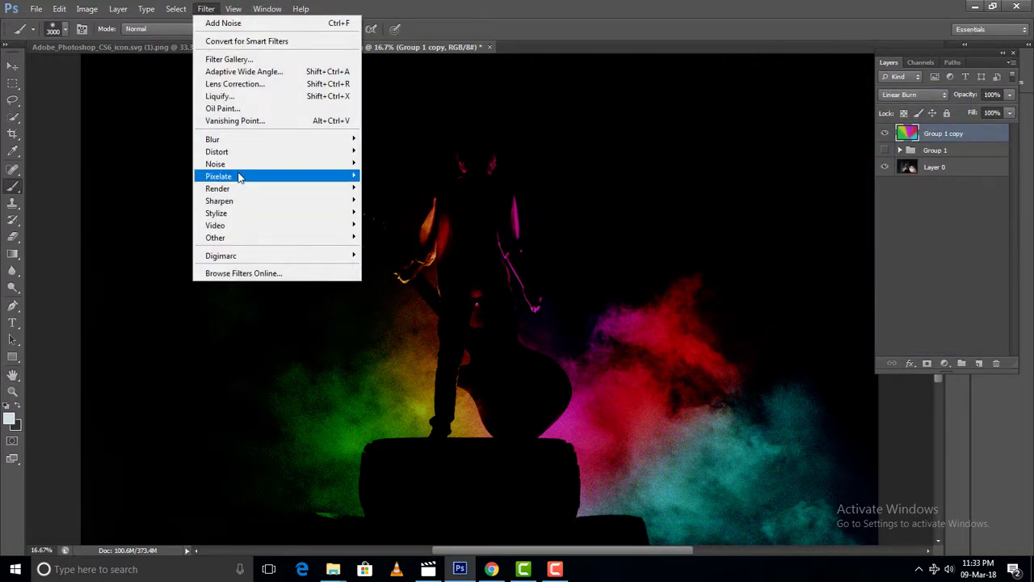
mouse_move(216, 151)
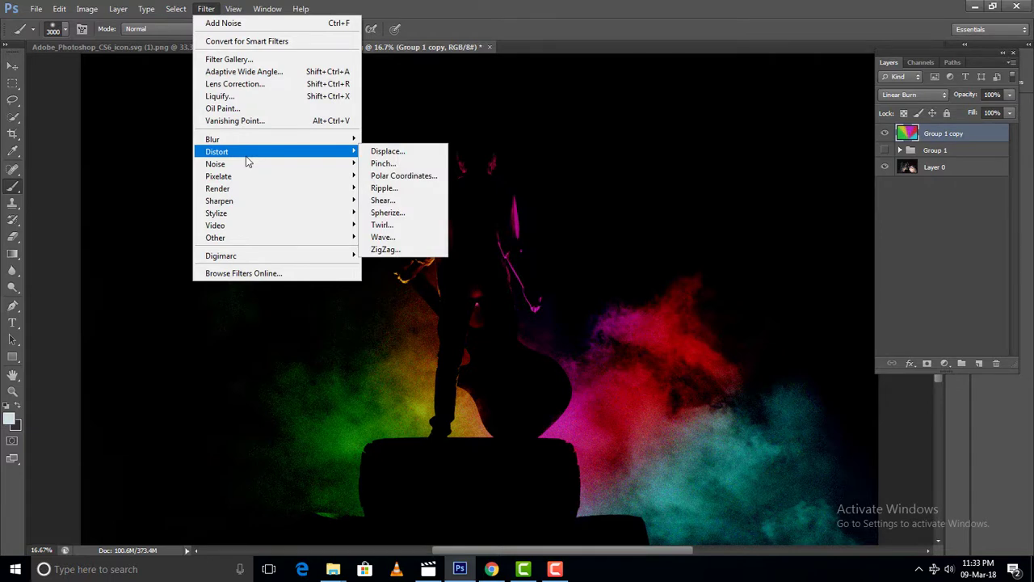
click(391, 223)
drag(475, 327, 502, 327)
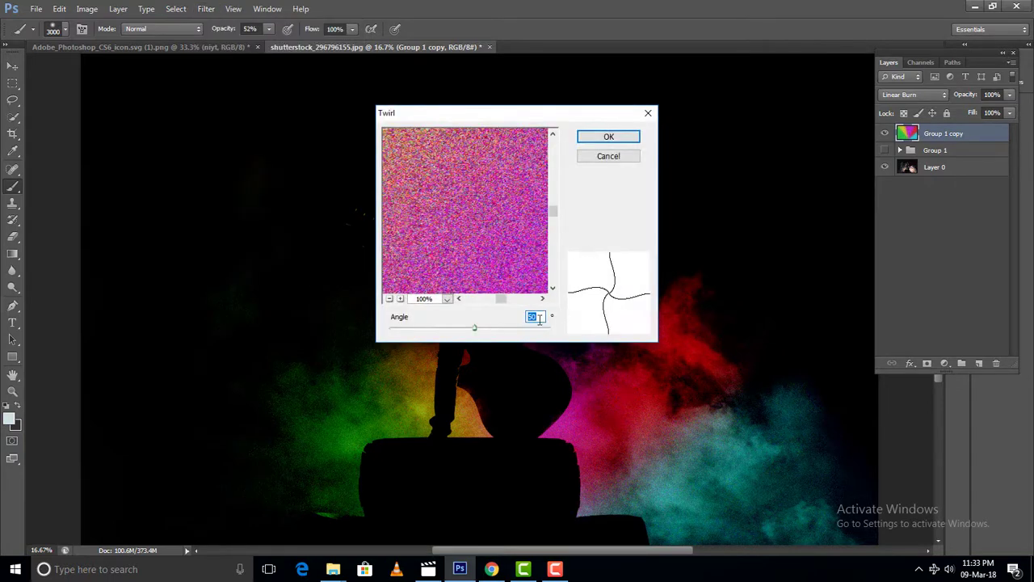
click(601, 135)
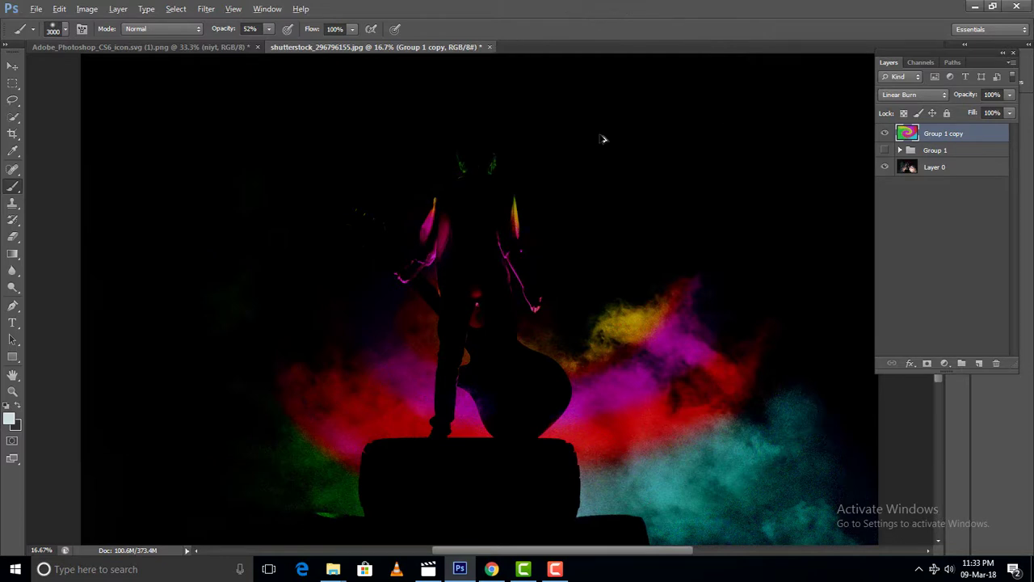
key(ctrl+z)
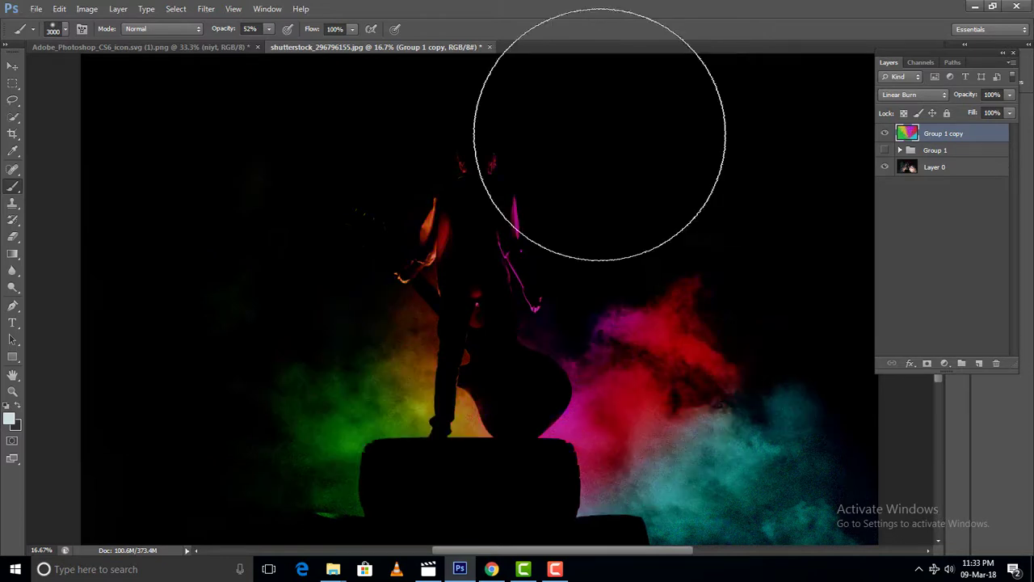
click(206, 9)
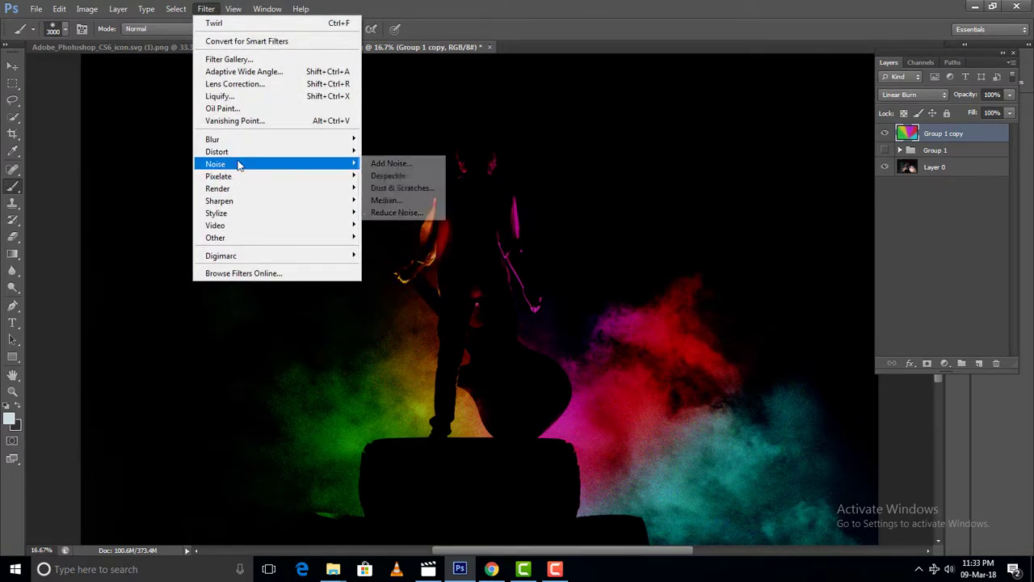
mouse_move(242, 151)
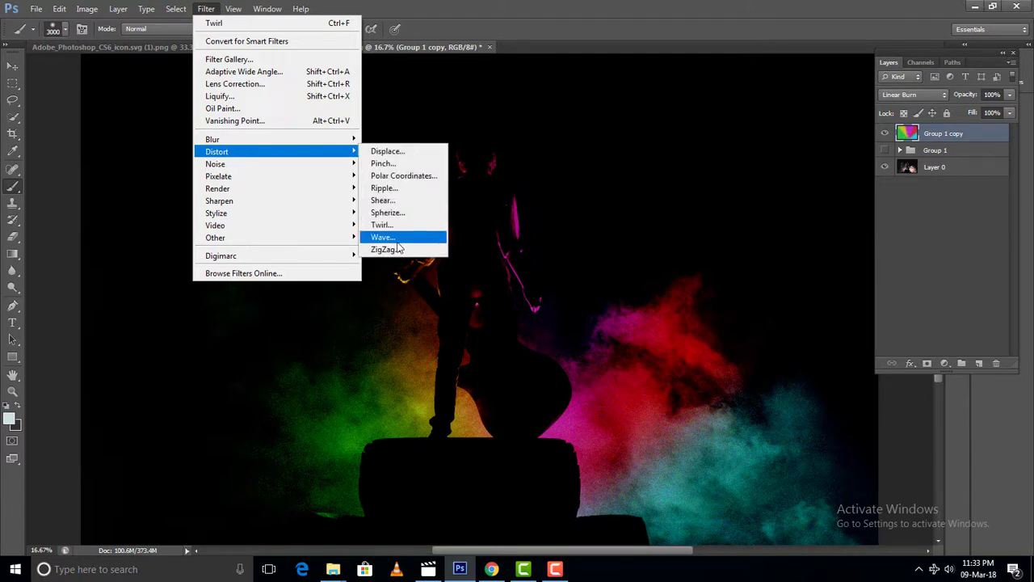
Start a Wave distortion with 190 generators and a 20–137 wavelength range
click(400, 240)
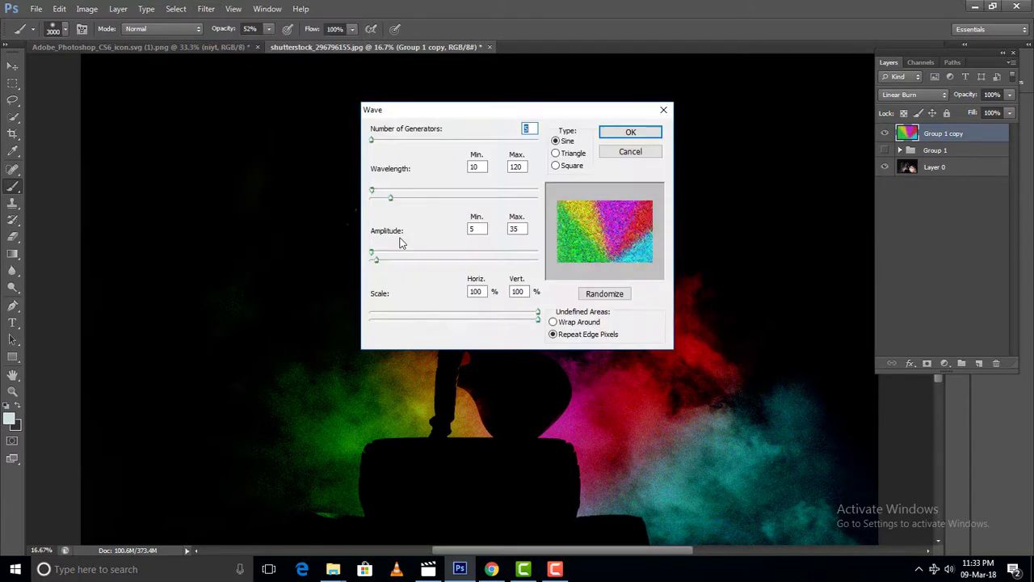
drag(524, 111, 855, 106)
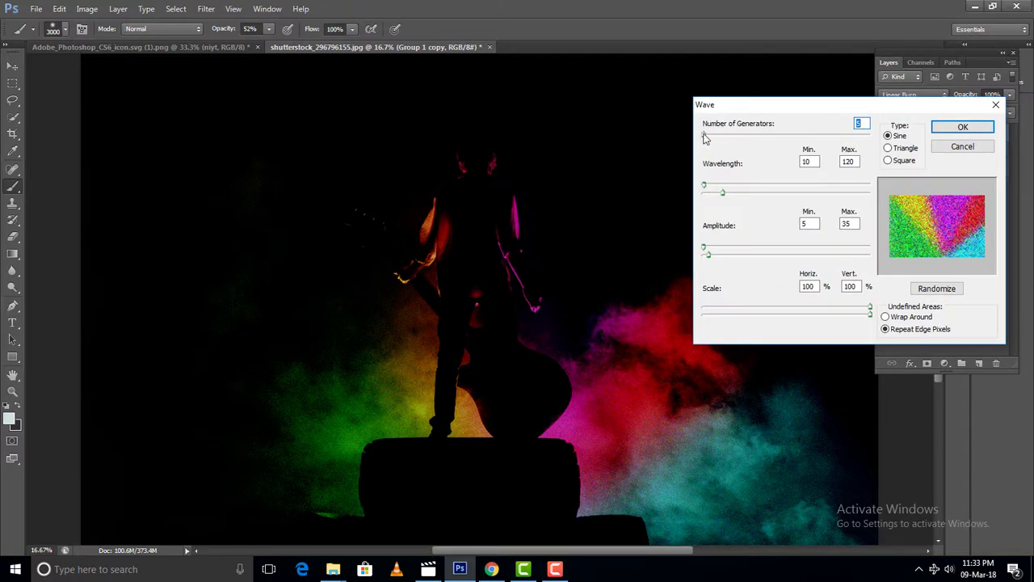
drag(704, 136, 735, 143)
mouse_move(704, 185)
mouse_down()
mouse_move(726, 188)
mouse_move(706, 190)
mouse_up()
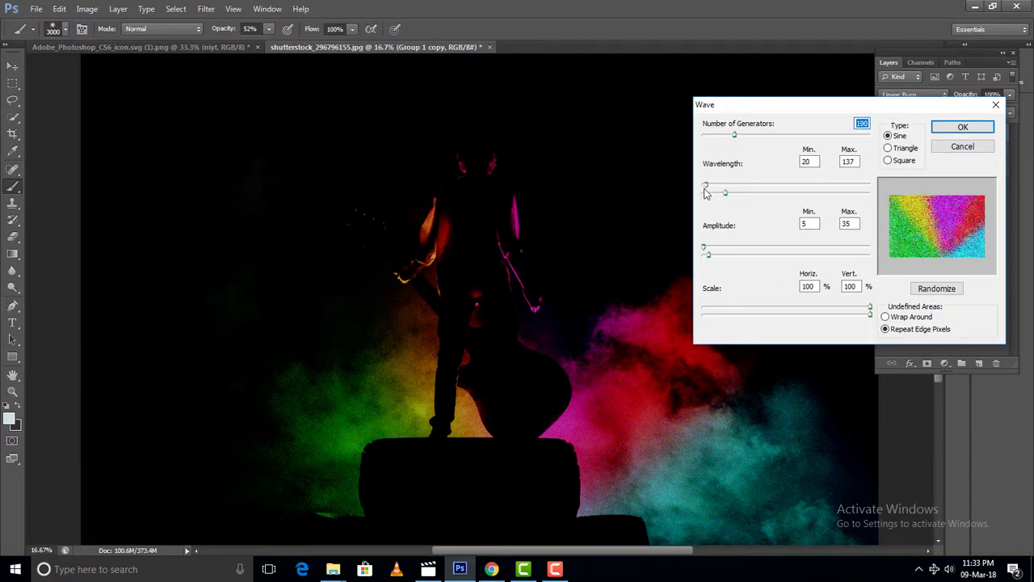
Compare Triangle and Square waves, then apply with Sine type and Repeat Edge Pixels
click(903, 149)
click(896, 136)
click(895, 162)
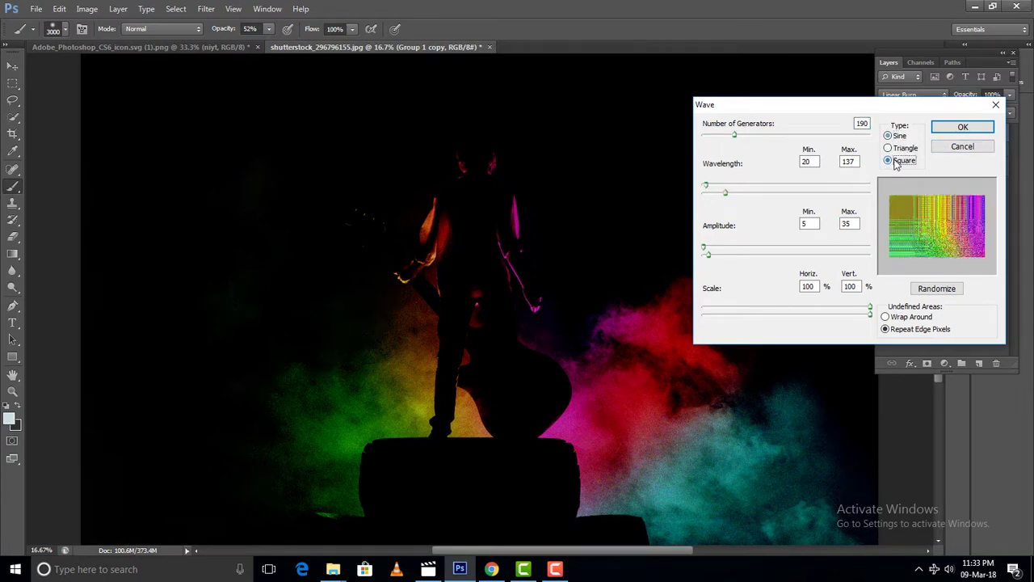
click(893, 136)
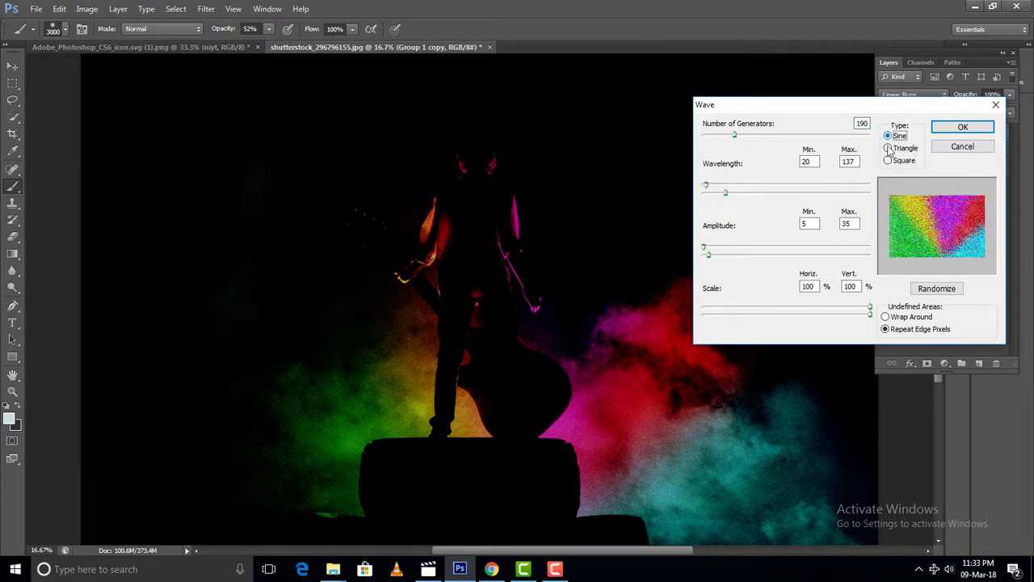
click(885, 317)
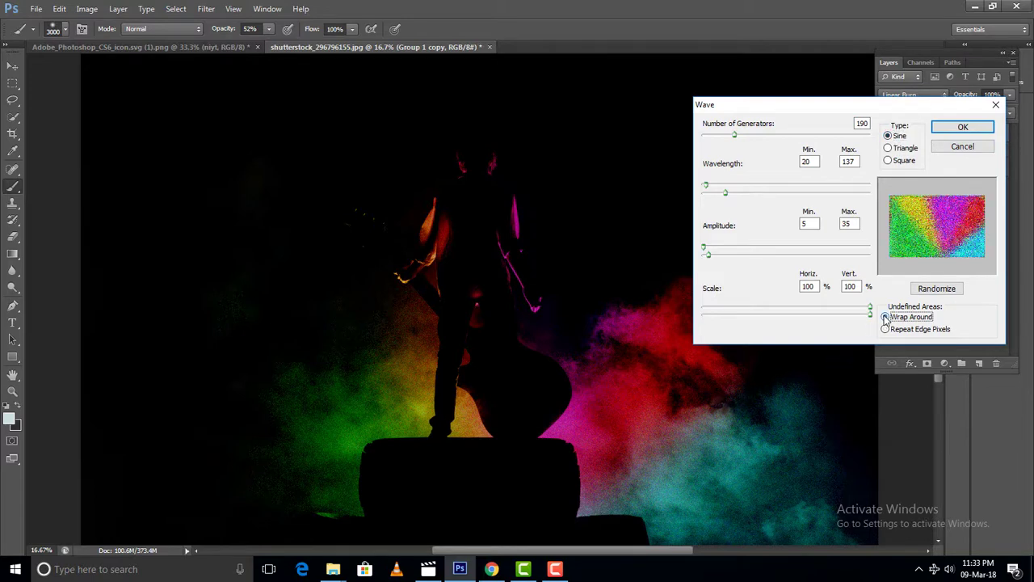
click(885, 330)
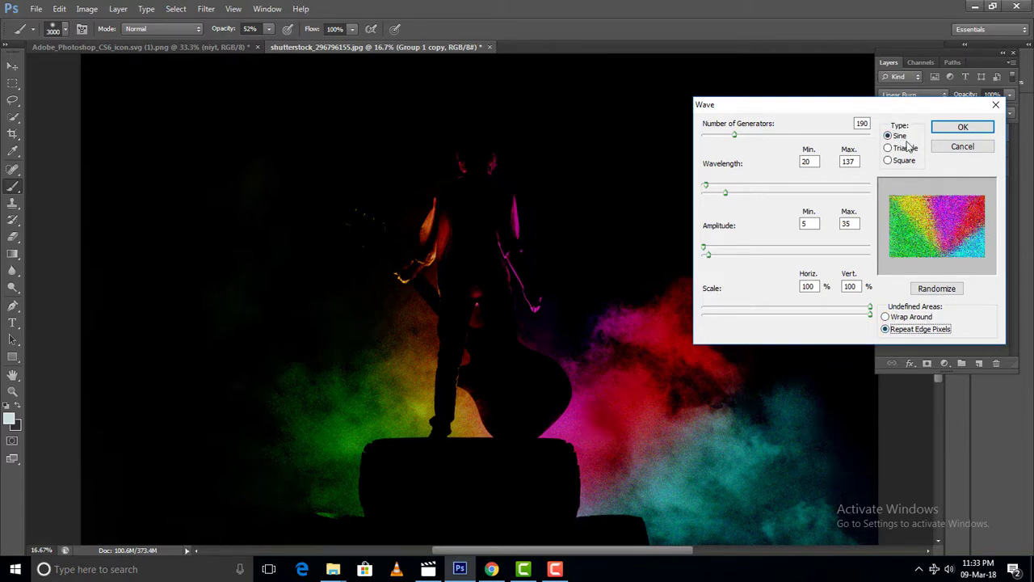
click(954, 132)
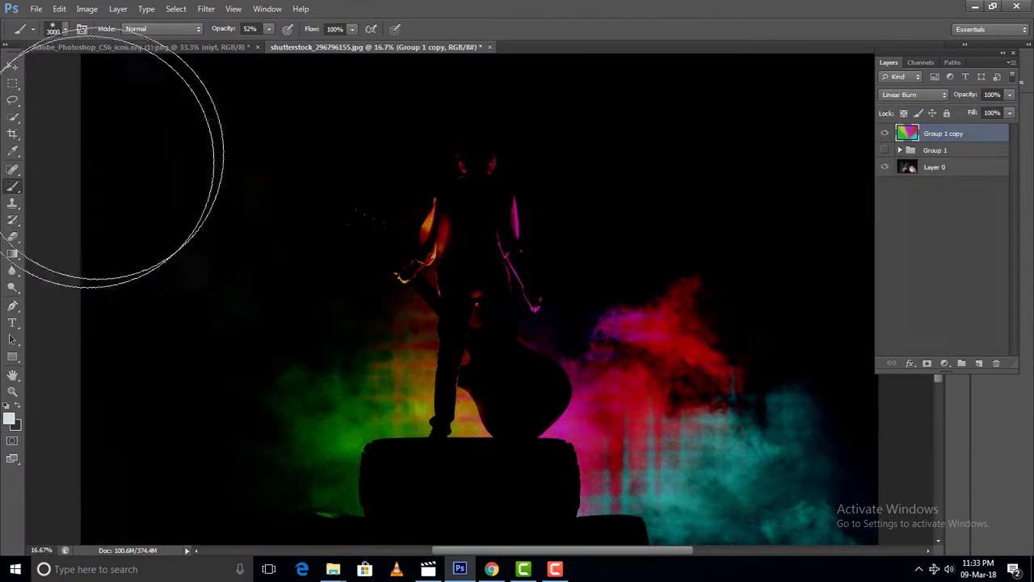
click(12, 65)
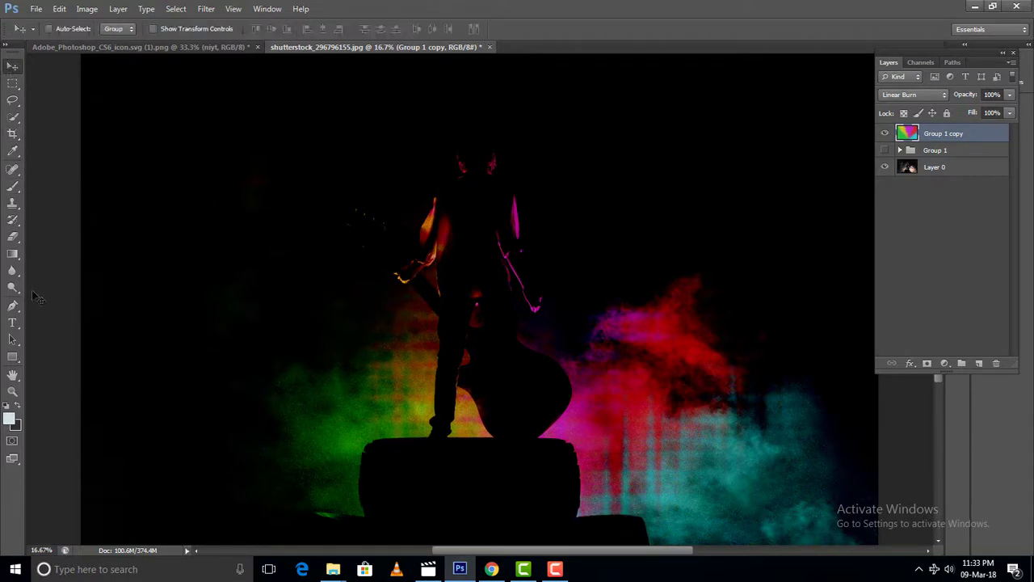